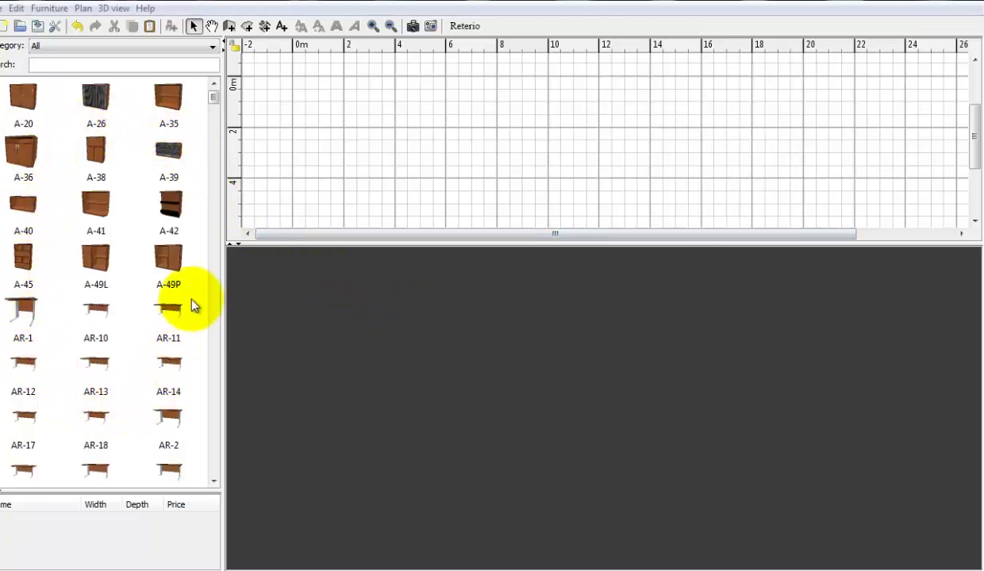
Start the office wizard as a manager's office with a rectangular room shape.
mouse_move(213, 96)
left_mouse_down()
mouse_move(222, 405)
mouse_move(213, 94)
left_mouse_up()
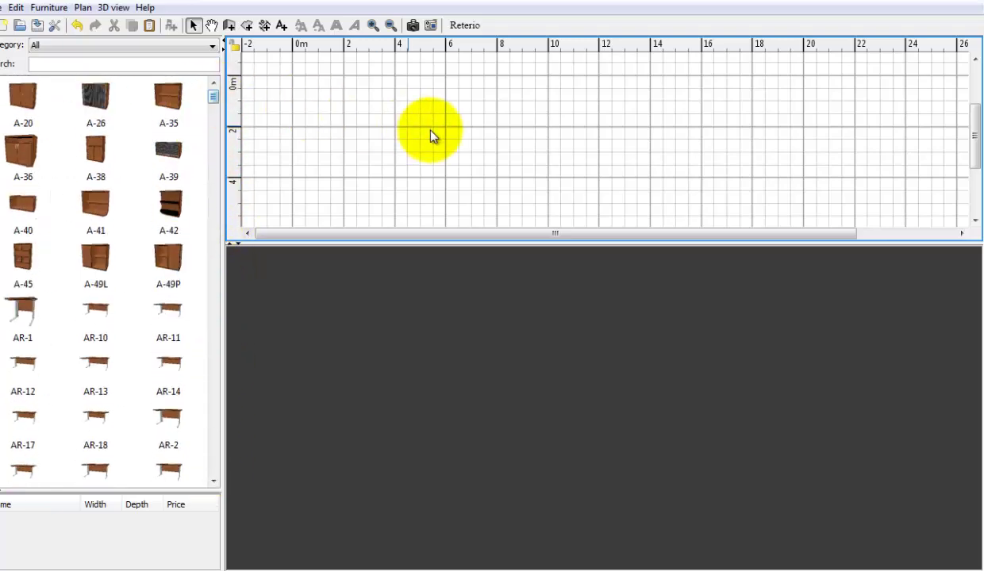
left_click(466, 26)
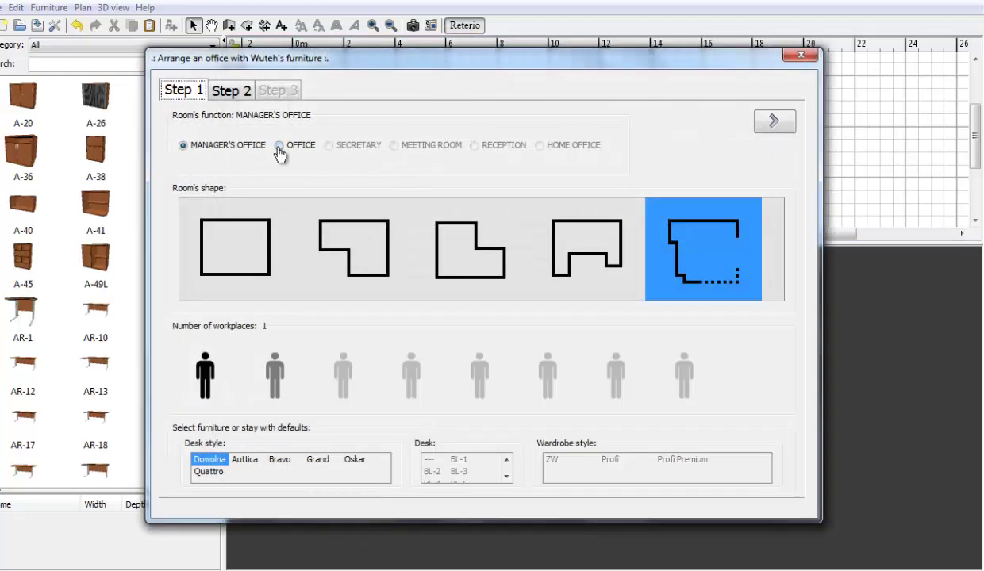
left_click(278, 147)
left_click(215, 151)
left_click(285, 242)
left_click(775, 123)
Try resizing the rectangle and L-shaped rooms, then pick the fifth, freely drawn room shape.
left_click_drag(580, 406, 493, 322)
left_click(726, 123)
left_click(476, 258)
left_click(774, 123)
mouse_move(356, 334)
left_mouse_down()
mouse_move(412, 320)
mouse_move(378, 321)
left_mouse_up()
left_click(725, 123)
left_click(701, 272)
Draw a 4 m wide stepped room outline with 1 m steps, turning the inner step diagonal.
left_click(764, 130)
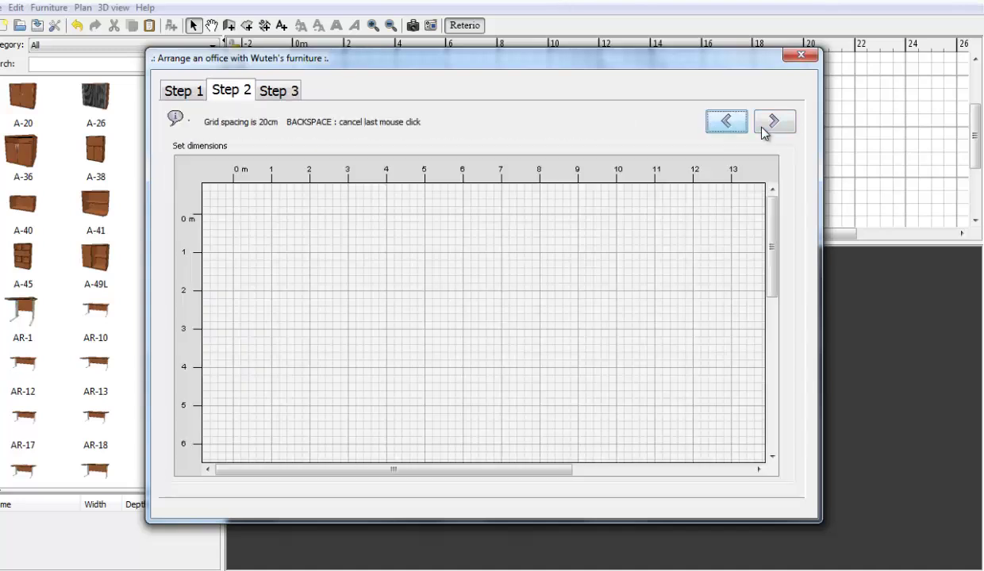
left_click(232, 214)
left_click(386, 214)
left_click(386, 290)
left_click(347, 291)
left_click(347, 328)
left_click(309, 328)
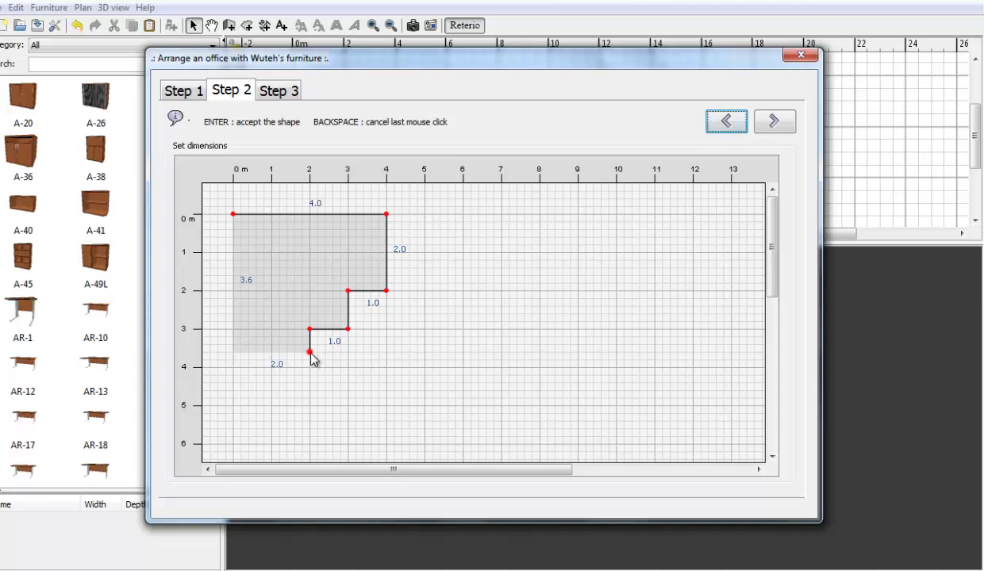
key("Return")
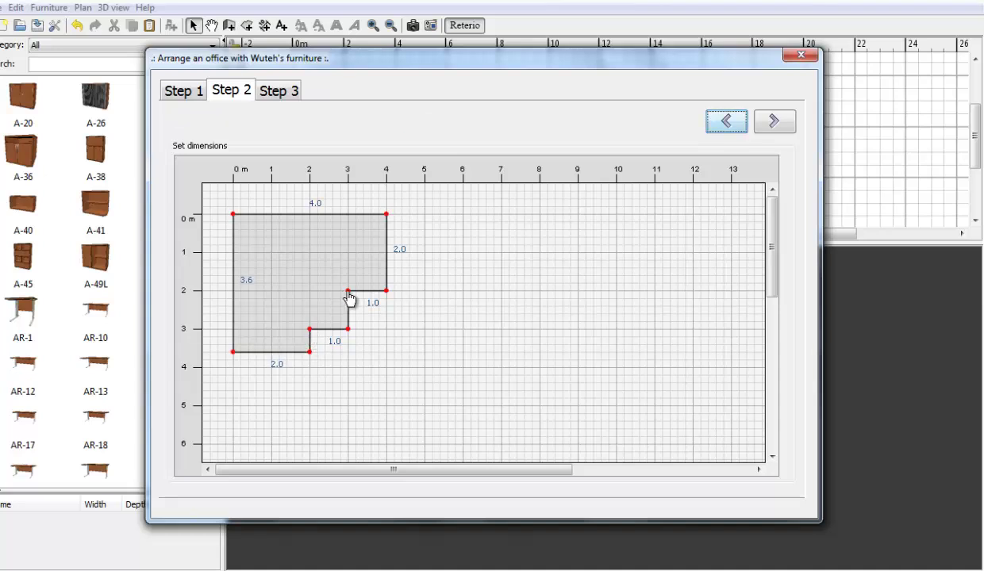
left_click_drag(347, 290, 387, 308)
Add entrances on the diagonal wall and the left wall.
left_click(773, 127)
left_click(585, 386)
right_click(588, 378)
left_click(617, 389)
left_click(348, 406)
mouse_move(352, 358)
left_mouse_down()
mouse_move(358, 290)
mouse_move(346, 365)
left_mouse_up()
Add a window to the left wall and display all three TOP3 layouts.
right_click(345, 359)
left_click(378, 387)
left_click(406, 145)
left_click(770, 123)
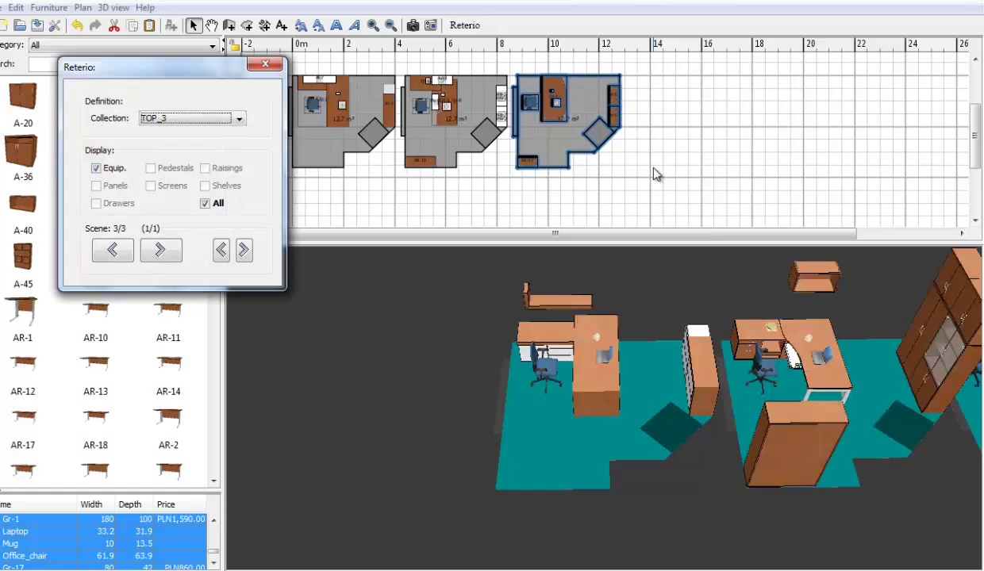
left_click_drag(221, 79, 139, 71)
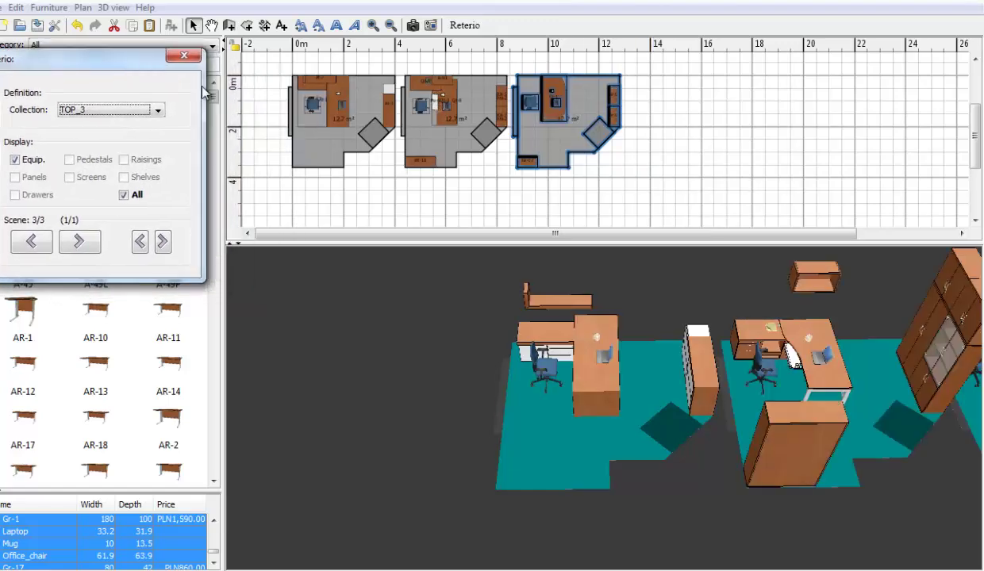
left_click(449, 139)
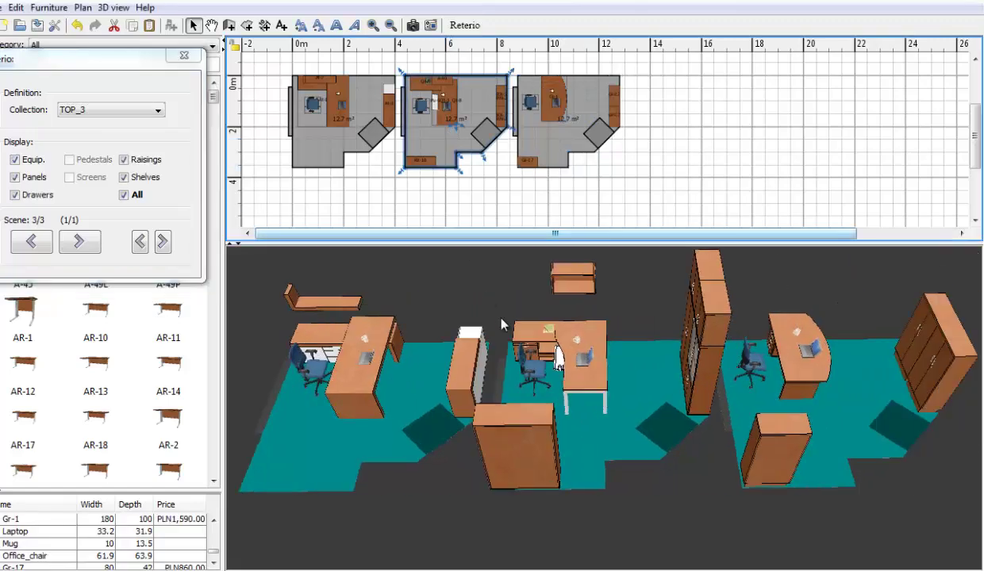
mouse_move(532, 395)
left_mouse_down()
mouse_move(563, 395)
mouse_move(512, 375)
left_mouse_up()
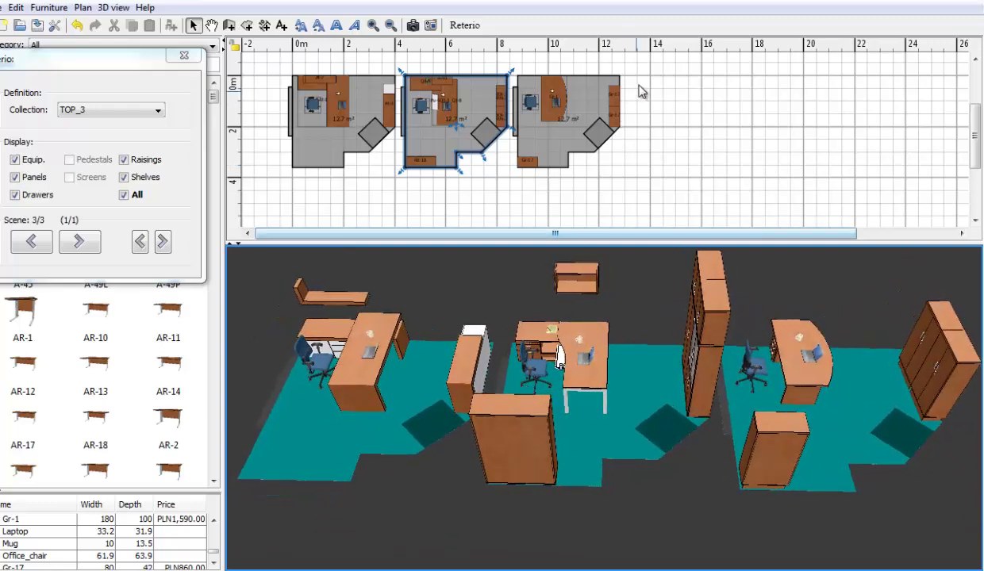
Delete the third room with its furniture, then select the second room and orbit the 3D view.
left_click_drag(625, 61, 512, 181)
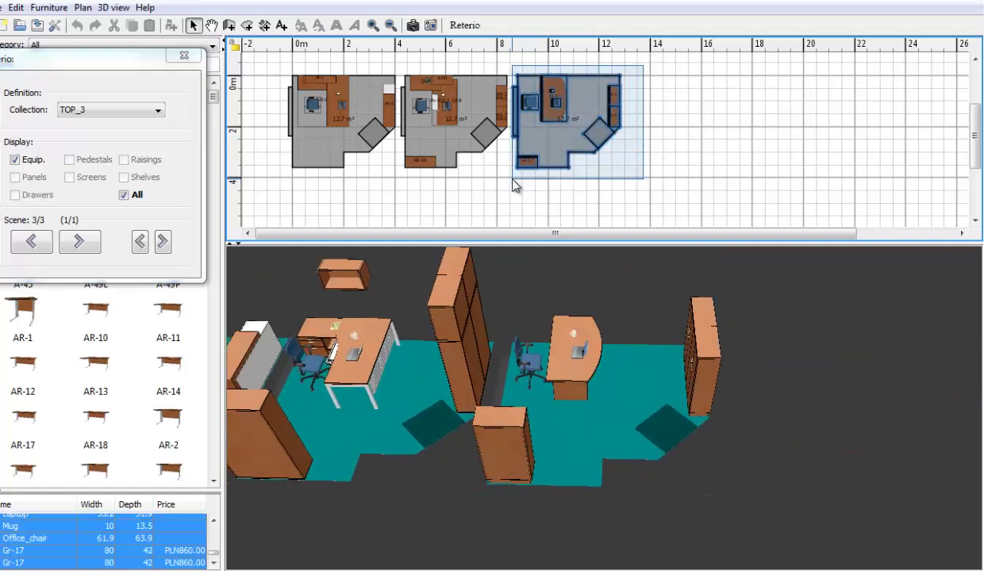
key("Delete")
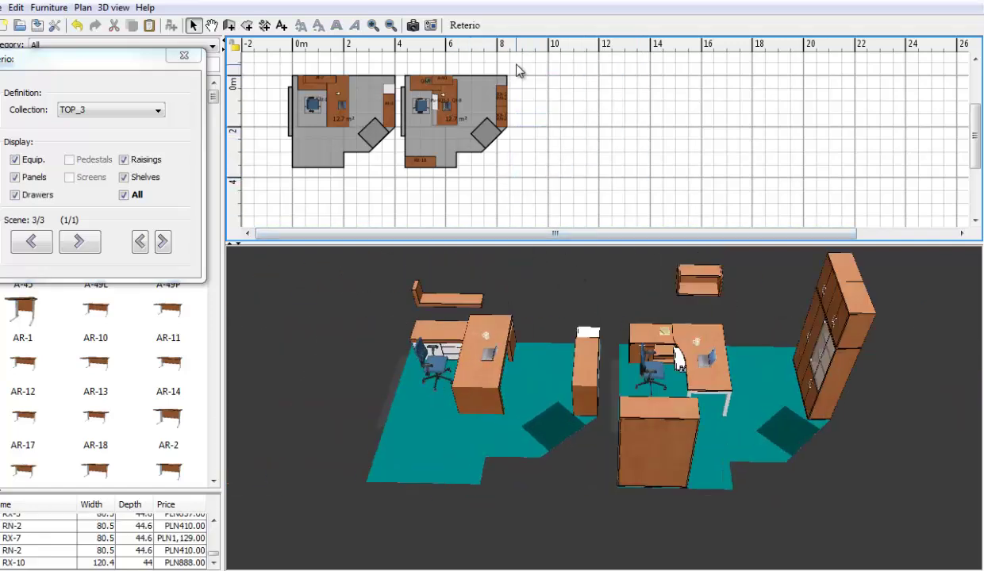
mouse_move(517, 64)
left_mouse_down()
mouse_move(413, 188)
mouse_move(390, 176)
left_mouse_up()
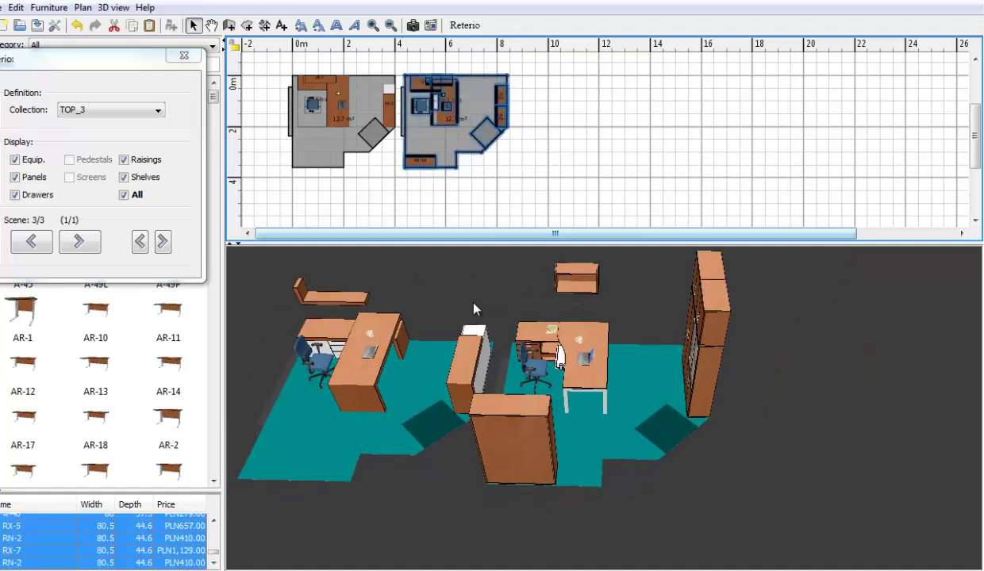
left_click_drag(521, 390, 543, 382)
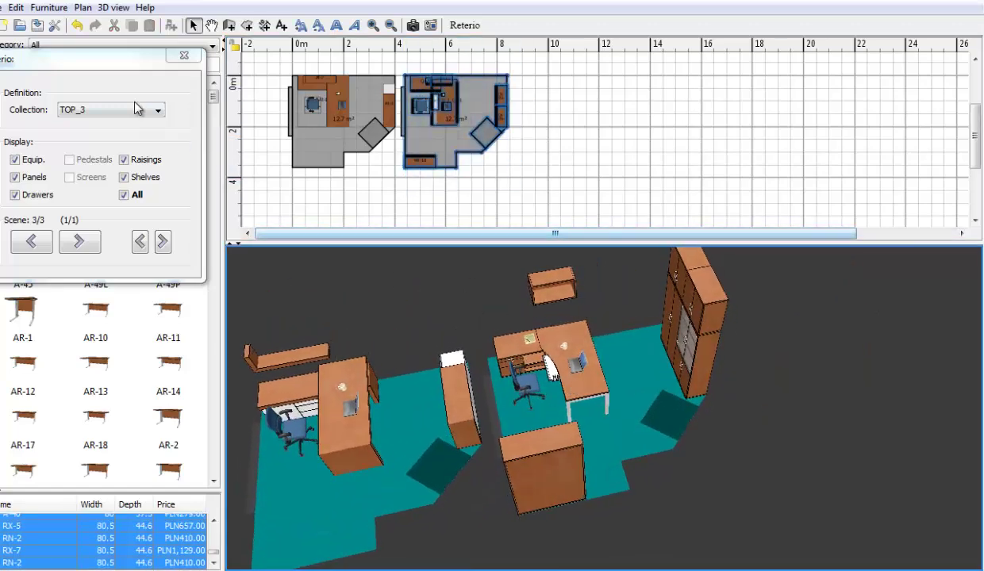
left_click_drag(117, 65, 202, 187)
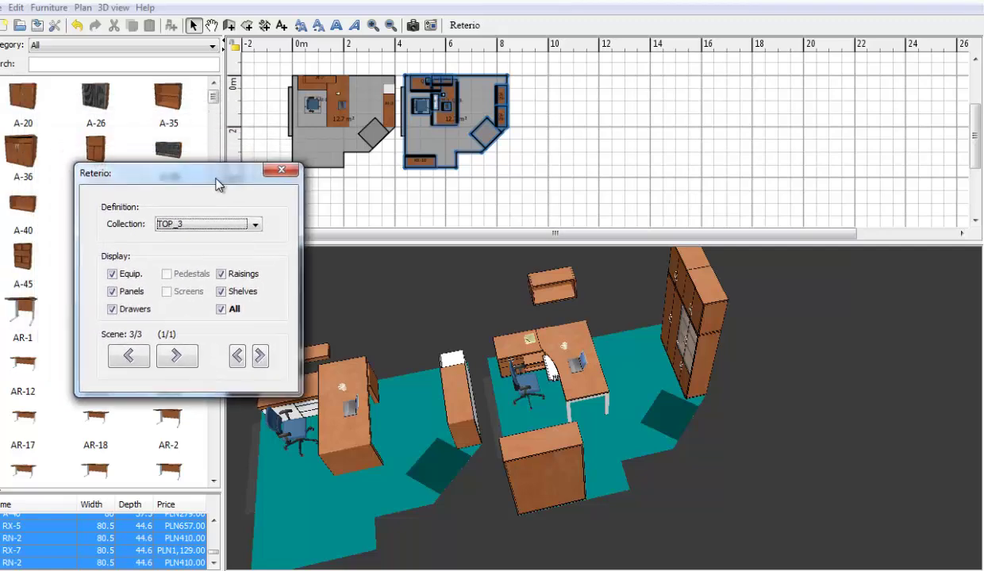
Hide and restore the cabinet raisings and shelves, then orbit the 3D view to the desk.
left_click(229, 284)
left_click(229, 282)
left_click(230, 300)
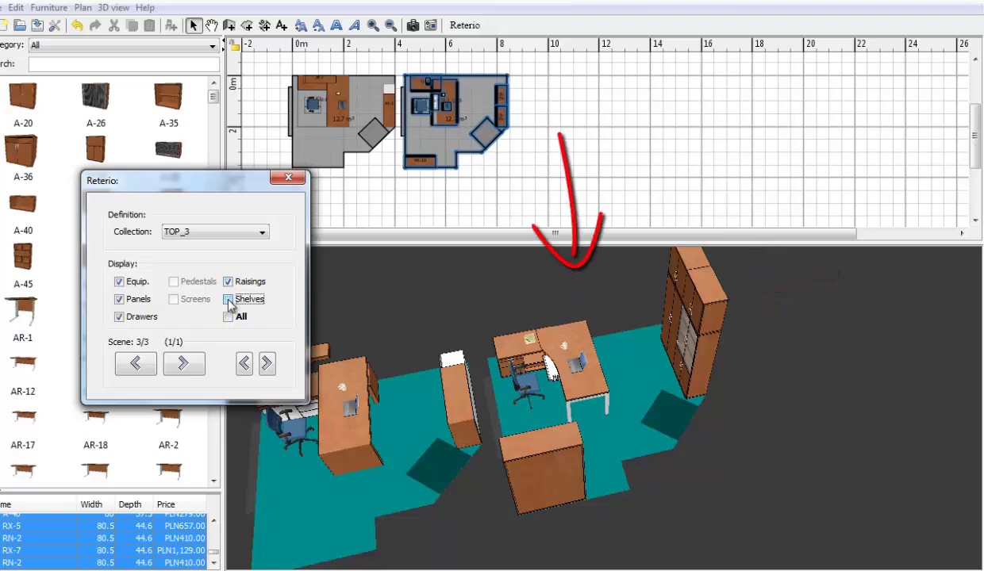
left_click(229, 300)
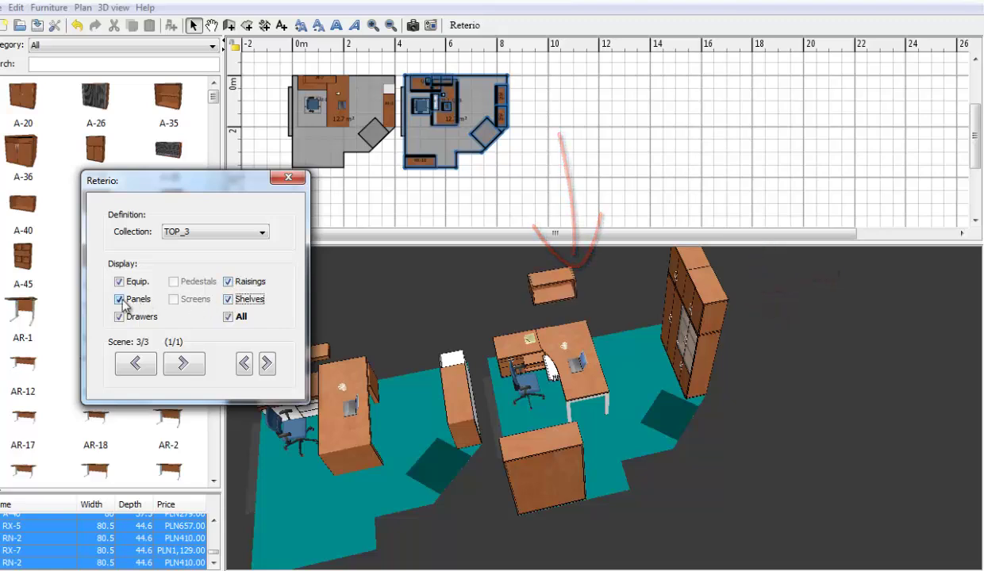
left_click_drag(495, 440, 394, 392)
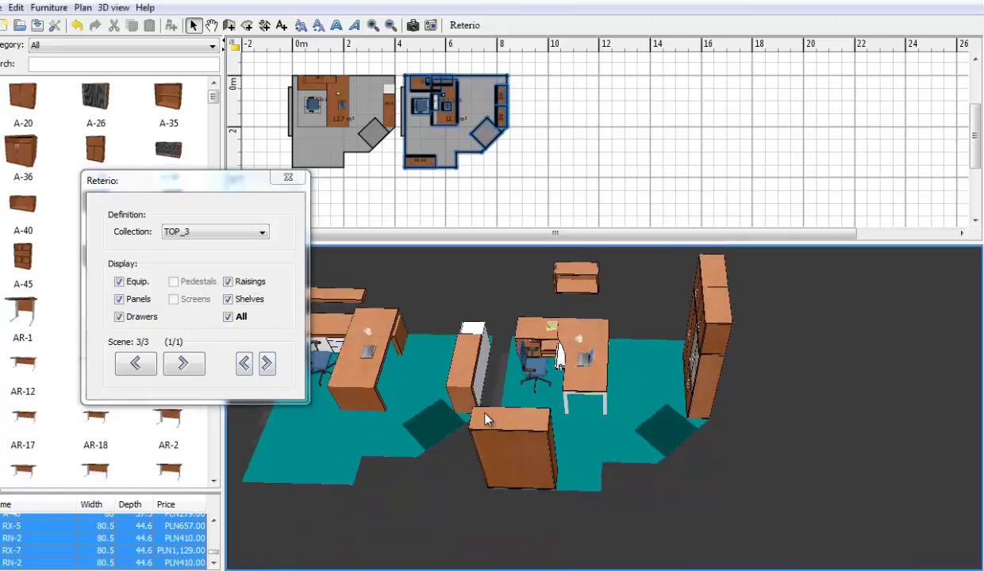
Toggle the desk panels and drawers, then close the component display panel.
left_click(120, 301)
left_click(119, 300)
left_click(119, 317)
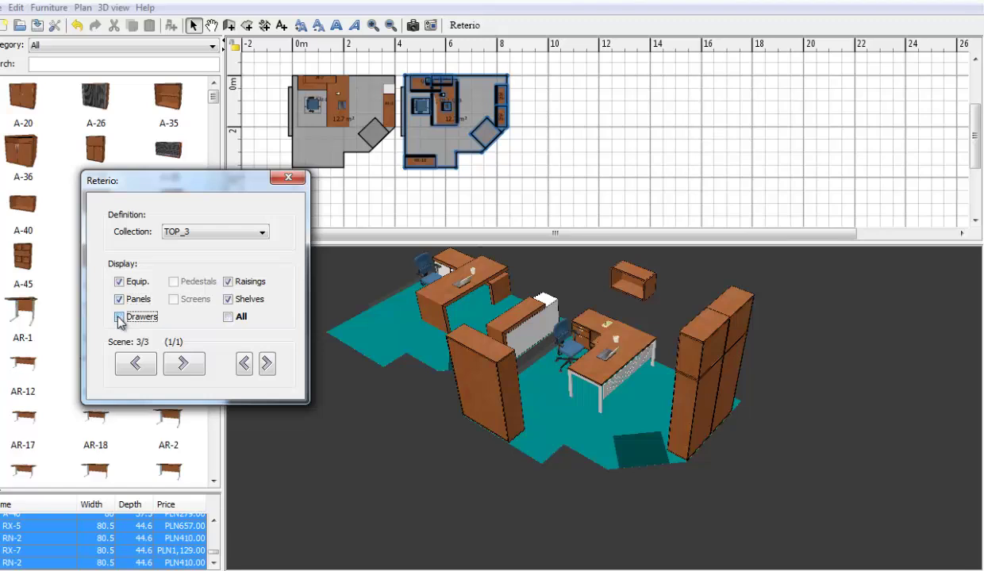
left_click(287, 182)
Delete the right room and move the At-3 cabinet to the remaining room's bottom-left wall.
left_click_drag(536, 73, 401, 186)
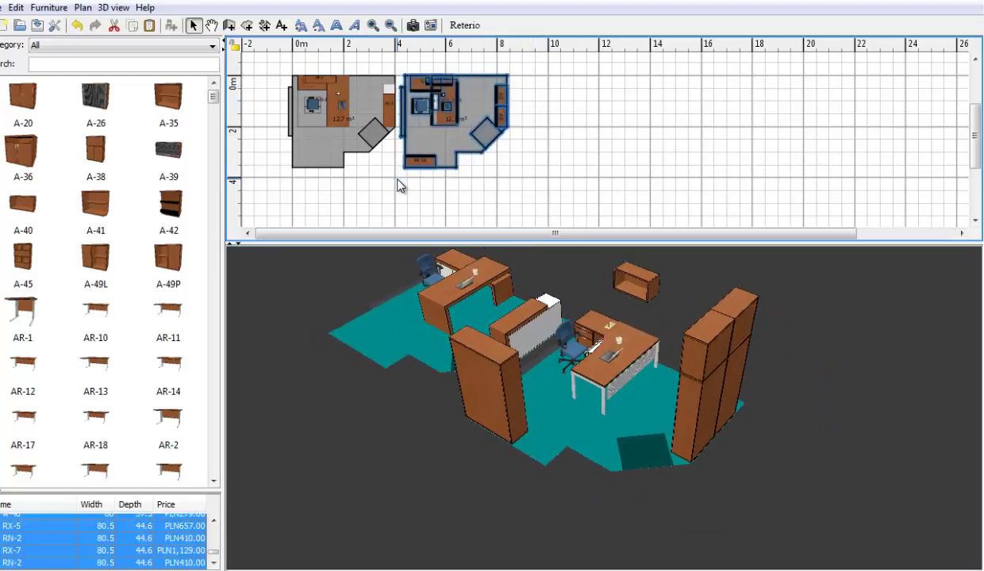
key("Delete")
left_click(388, 104)
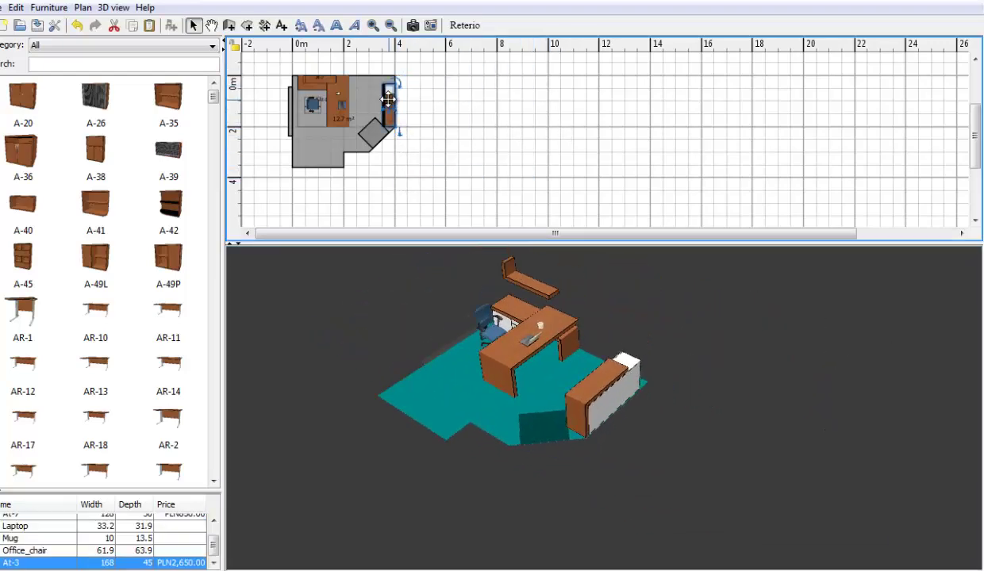
mouse_move(388, 97)
left_mouse_down()
mouse_move(312, 137)
mouse_move(317, 123)
mouse_move(331, 160)
left_mouse_up()
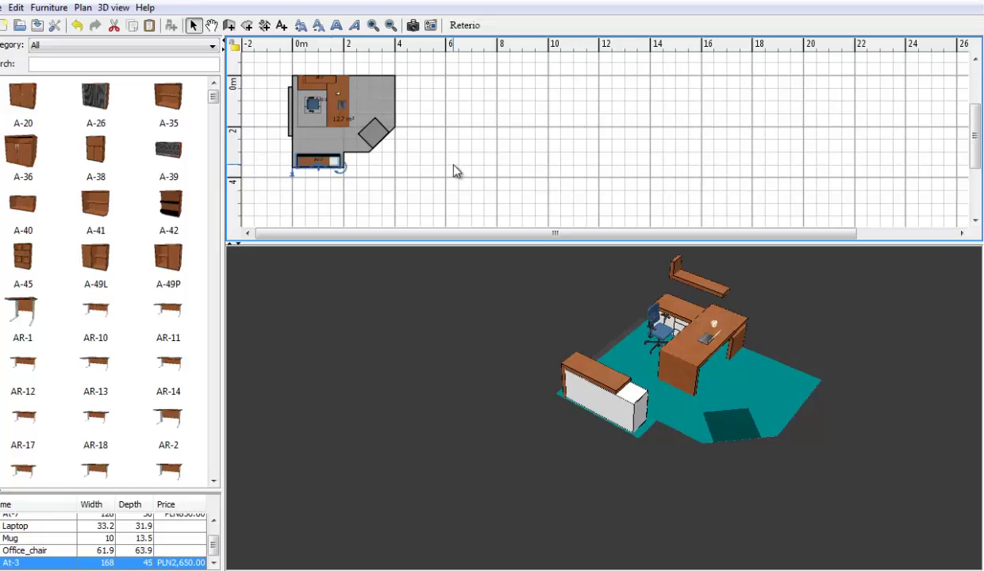
mouse_move(565, 373)
left_mouse_down()
mouse_move(574, 384)
mouse_move(555, 333)
left_mouse_up()
left_click(419, 134)
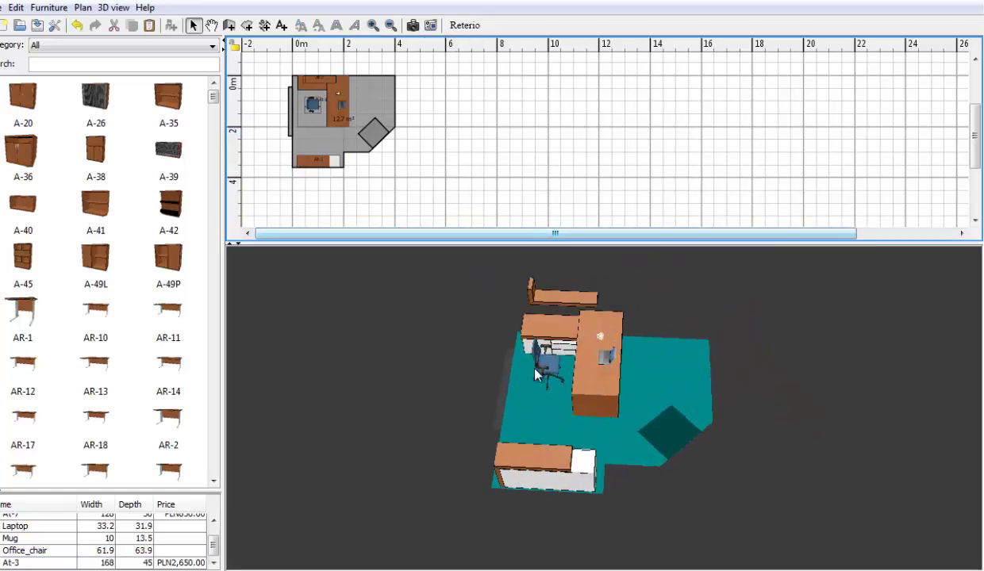
mouse_move(533, 383)
left_mouse_down()
mouse_move(604, 402)
mouse_move(527, 393)
mouse_move(484, 350)
left_mouse_up()
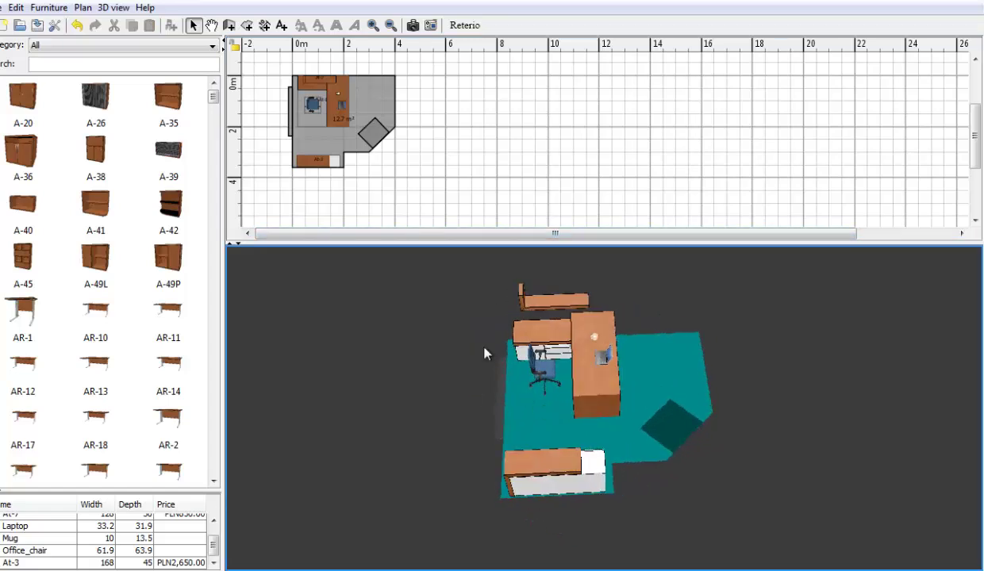
Start a three-workplace L-shaped office and resize it to about 4.5 × 4.4 m.
left_click(465, 26)
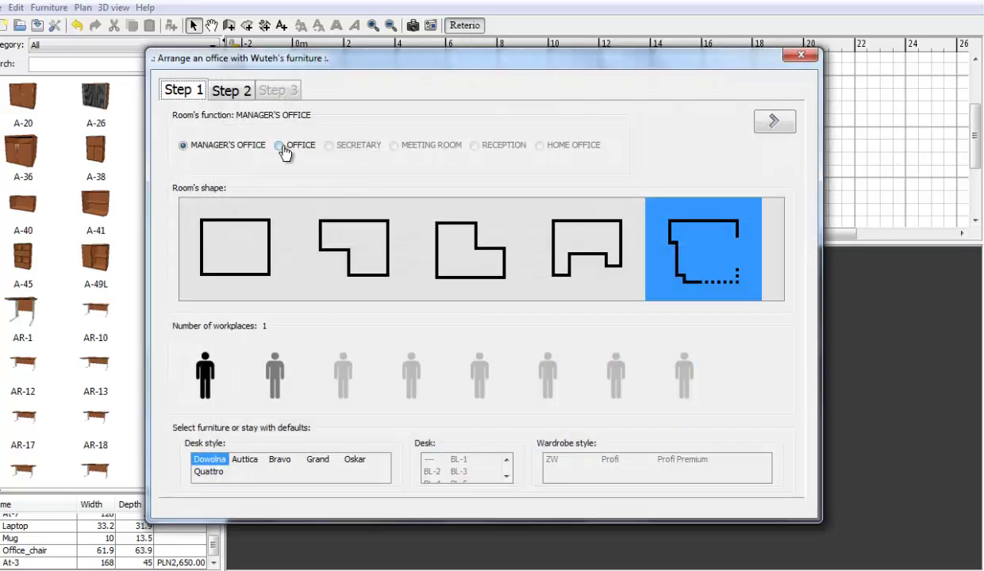
left_click(280, 146)
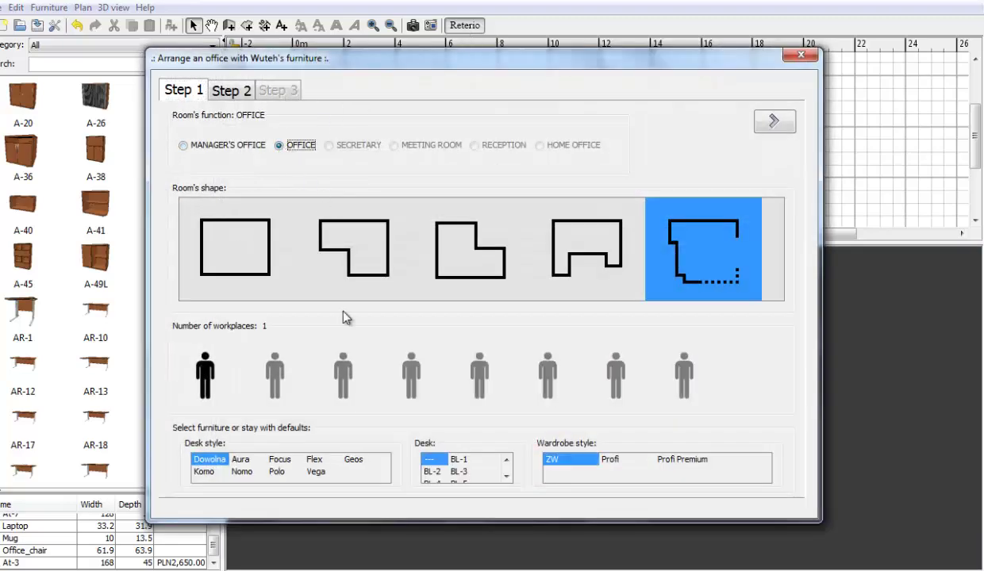
left_click(342, 371)
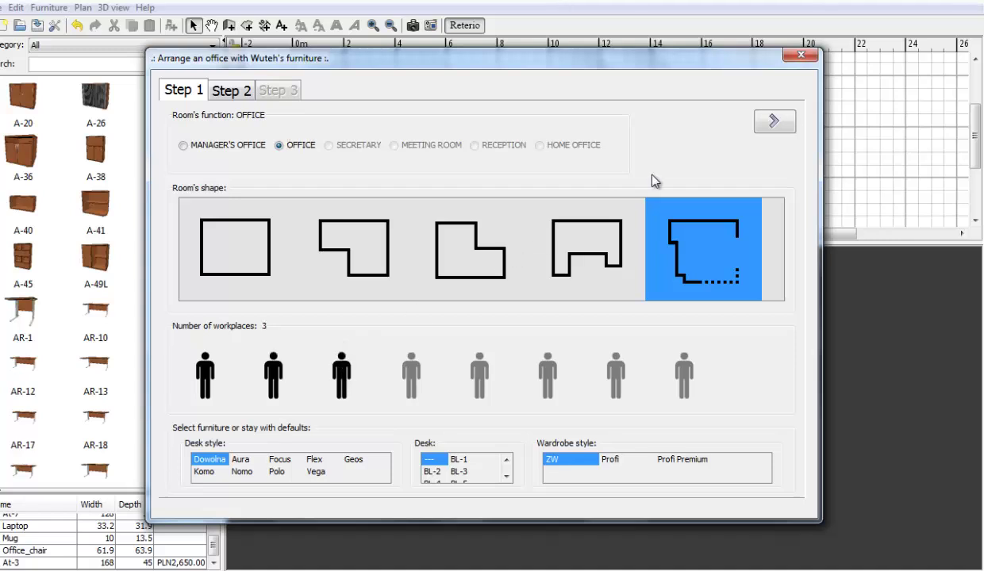
left_click(465, 266)
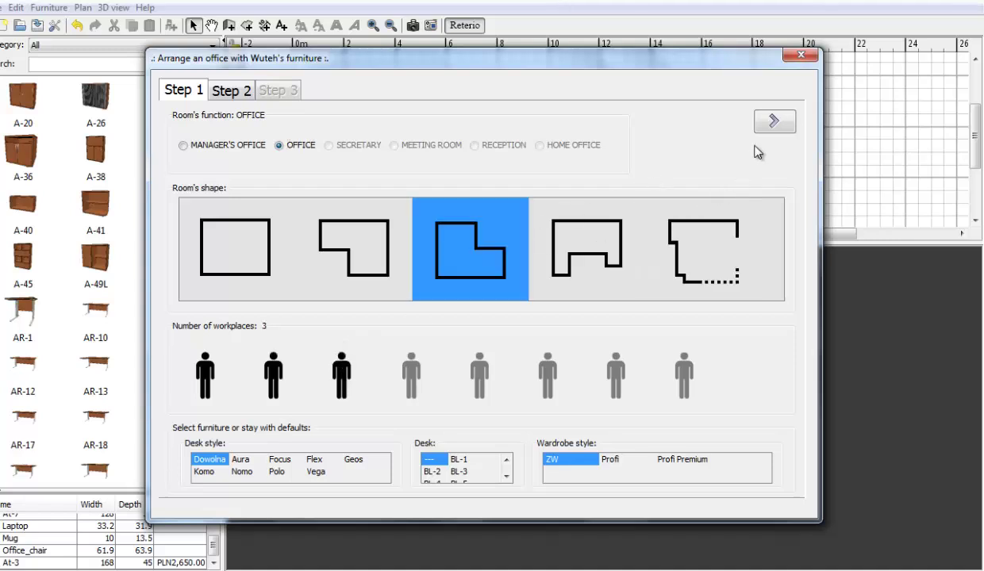
left_click(773, 121)
mouse_move(354, 336)
left_mouse_down()
mouse_move(339, 282)
mouse_move(329, 291)
left_mouse_up()
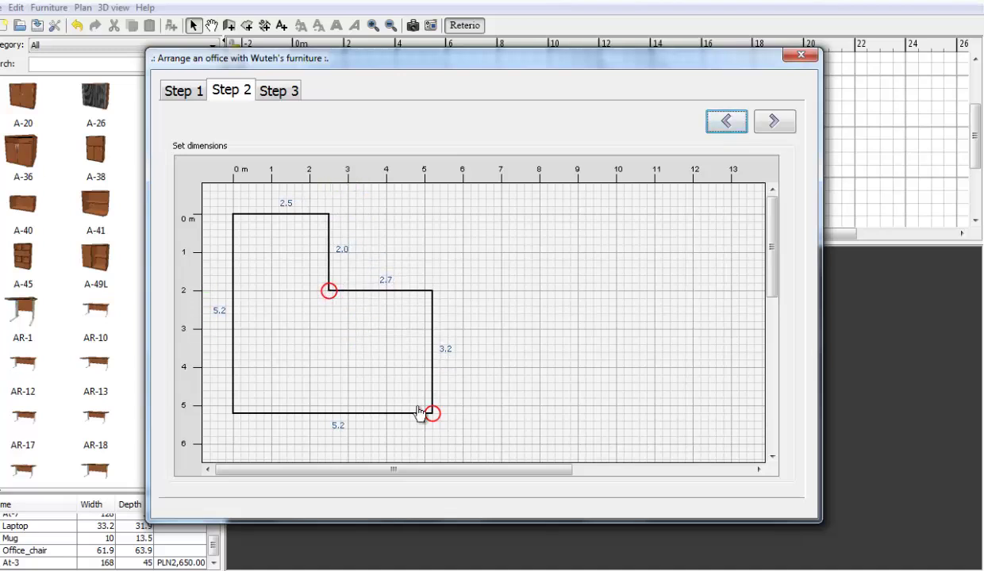
left_click_drag(425, 413, 406, 382)
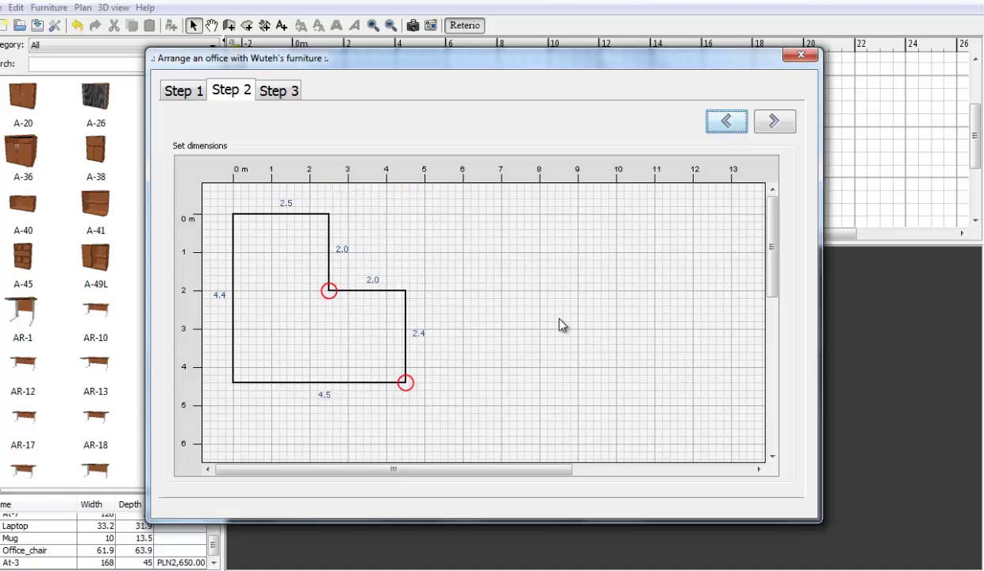
Add an entrance on the inner wall and windows on the left wall, then generate the layout.
left_click(771, 123)
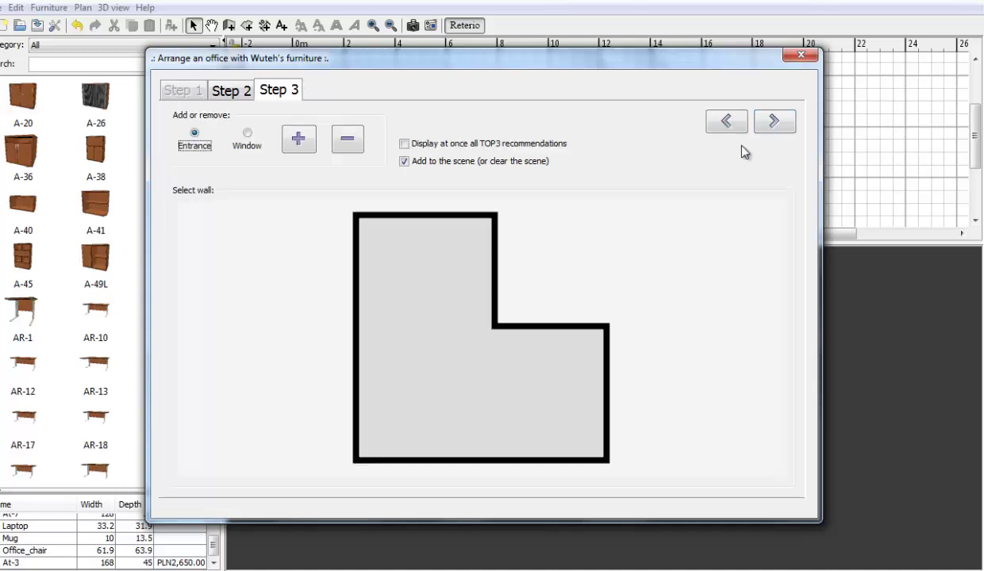
right_click(562, 329)
left_click(577, 339)
left_click_drag(356, 405, 356, 353)
left_click(248, 135)
left_click(299, 139)
left_click(298, 138)
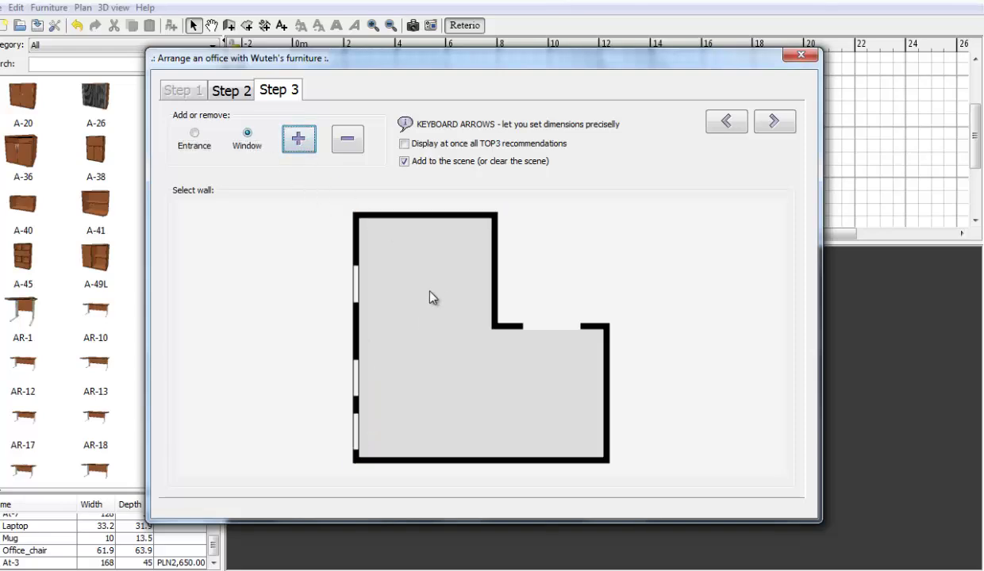
left_click(772, 125)
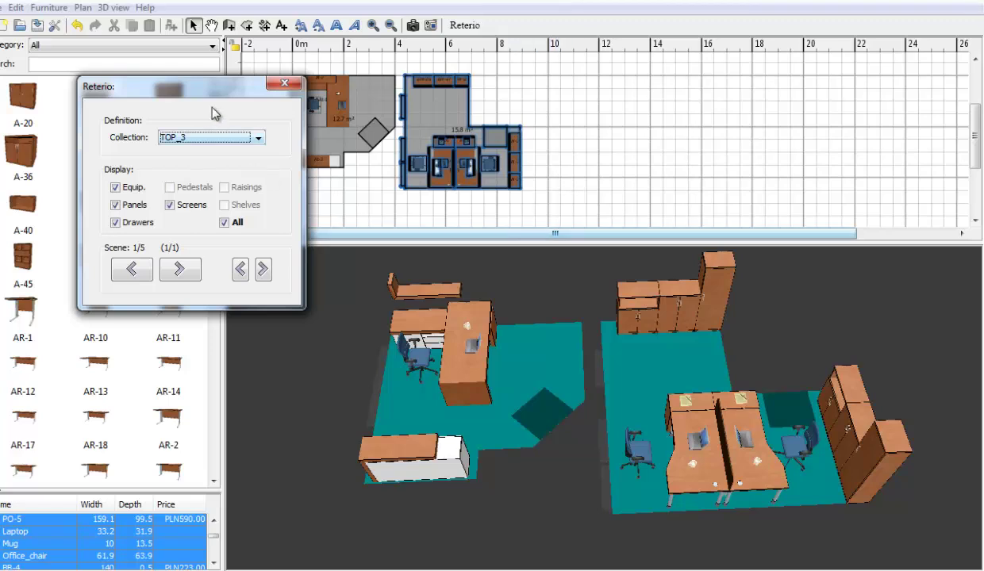
Move the new L-shaped office directly below the first room.
left_click_drag(210, 88, 131, 76)
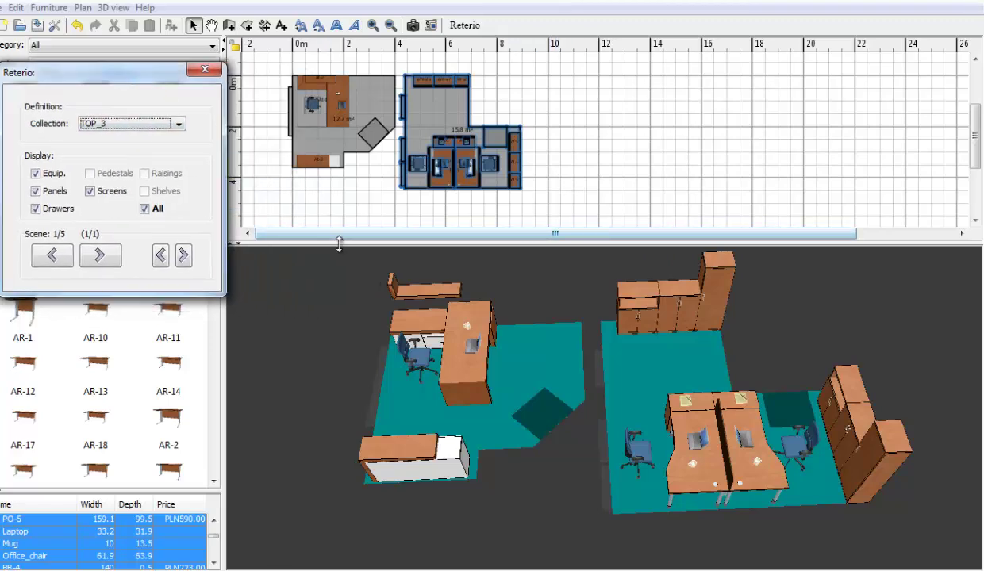
left_click_drag(339, 244, 341, 339)
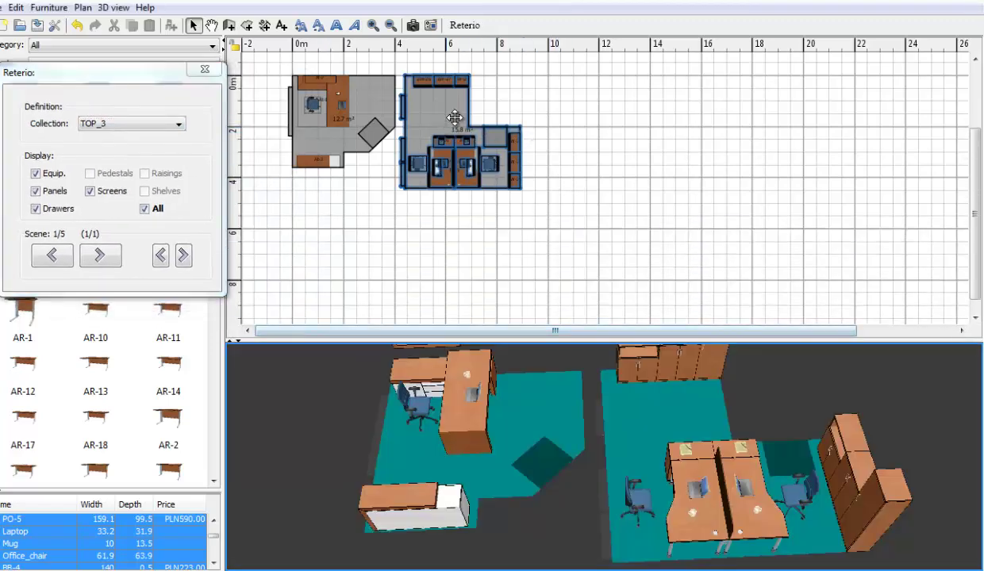
mouse_move(454, 118)
left_mouse_down()
mouse_move(336, 219)
mouse_move(329, 212)
left_mouse_up()
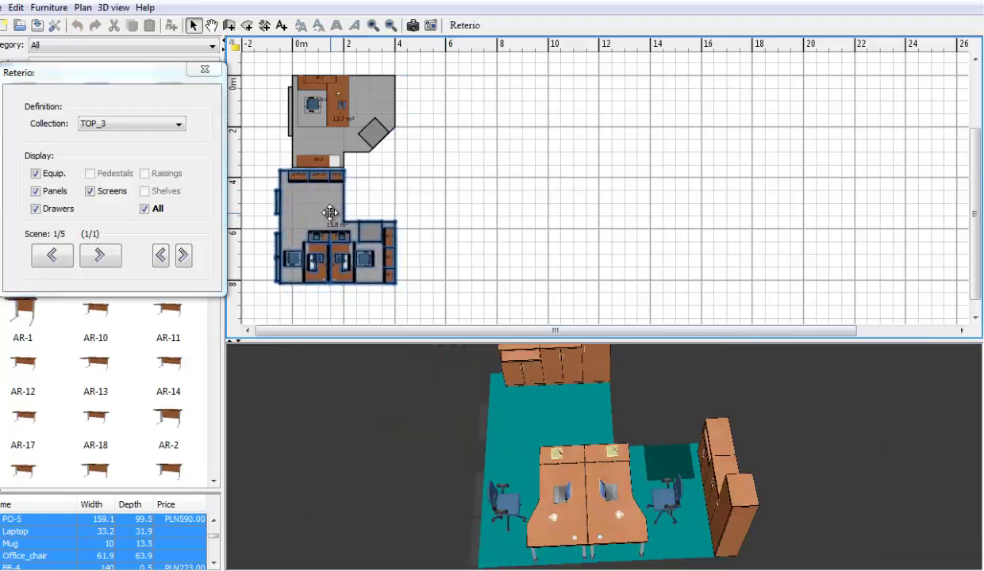
Step through the suggested arrangements to Scene 5/5 with two desks and tall cabinets.
left_click(110, 263)
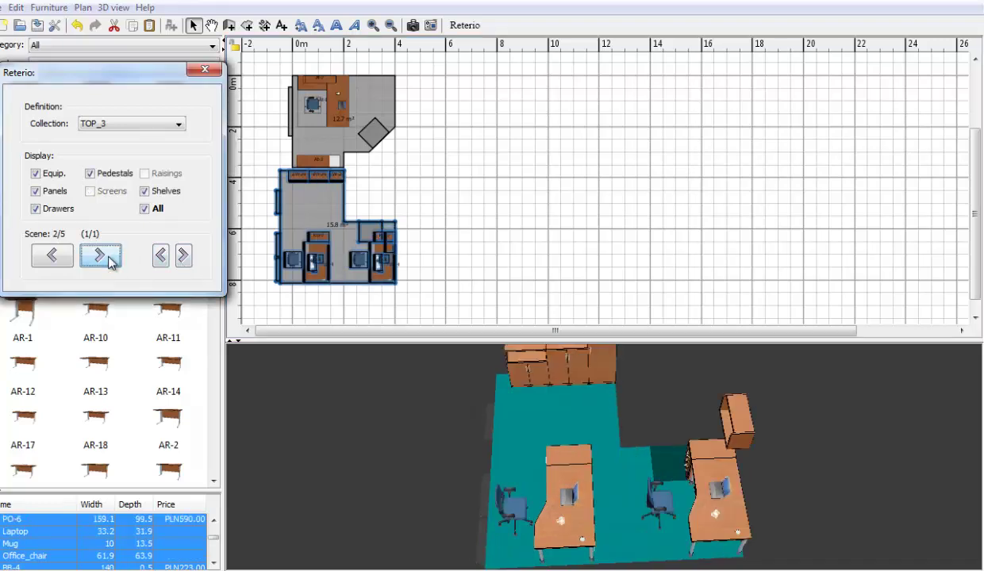
left_click(110, 262)
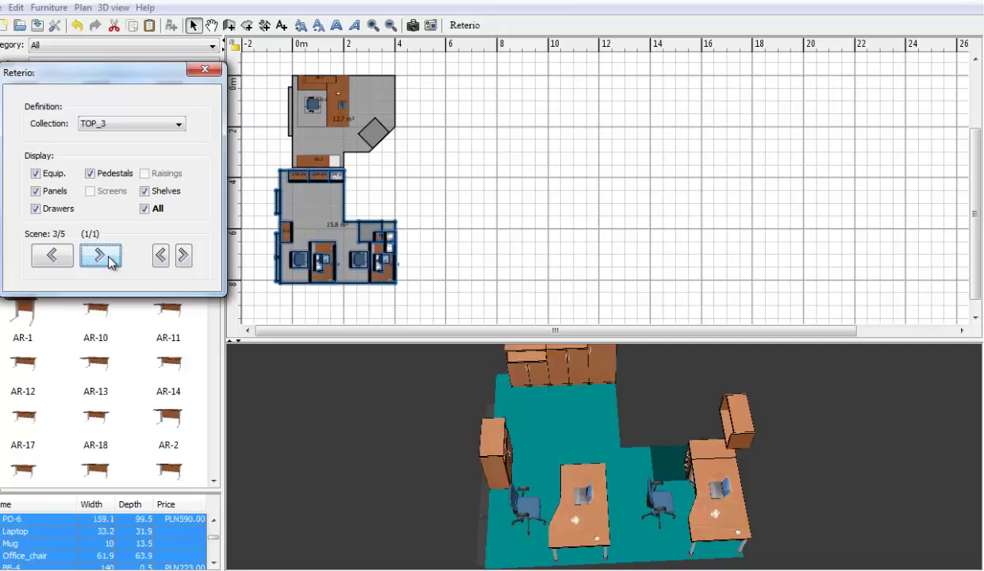
left_click(110, 262)
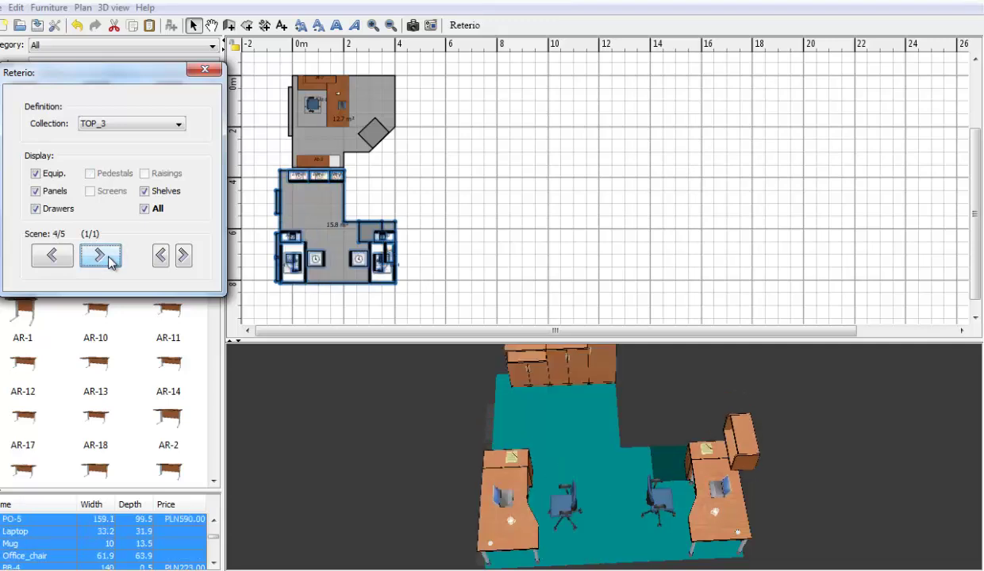
left_click(110, 262)
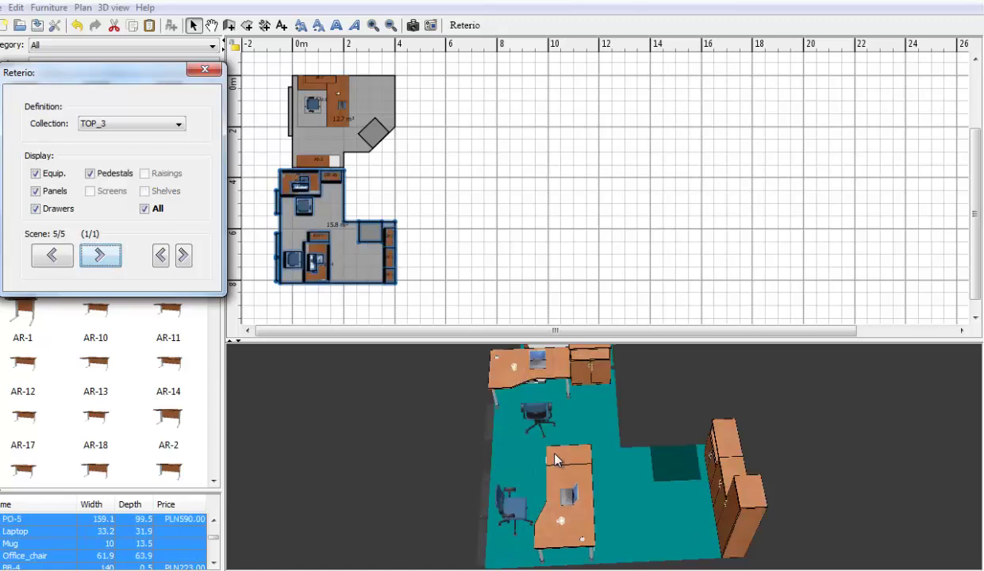
mouse_move(555, 461)
left_mouse_down()
mouse_move(639, 459)
mouse_move(652, 420)
mouse_move(632, 473)
mouse_move(460, 432)
left_mouse_up()
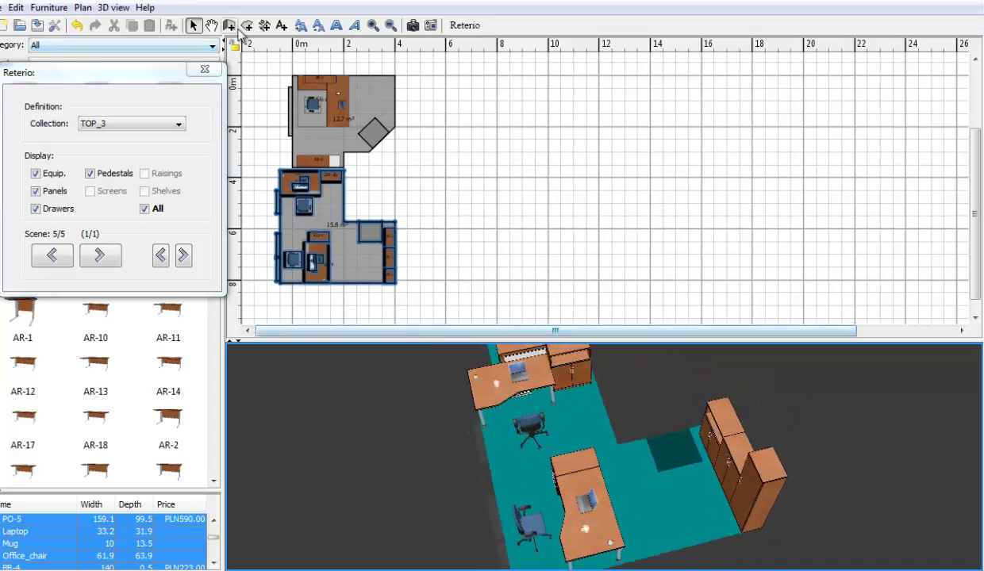
Create walled rooms for both the upper and lower offices.
left_click(230, 25)
double_click(353, 98)
double_click(344, 247)
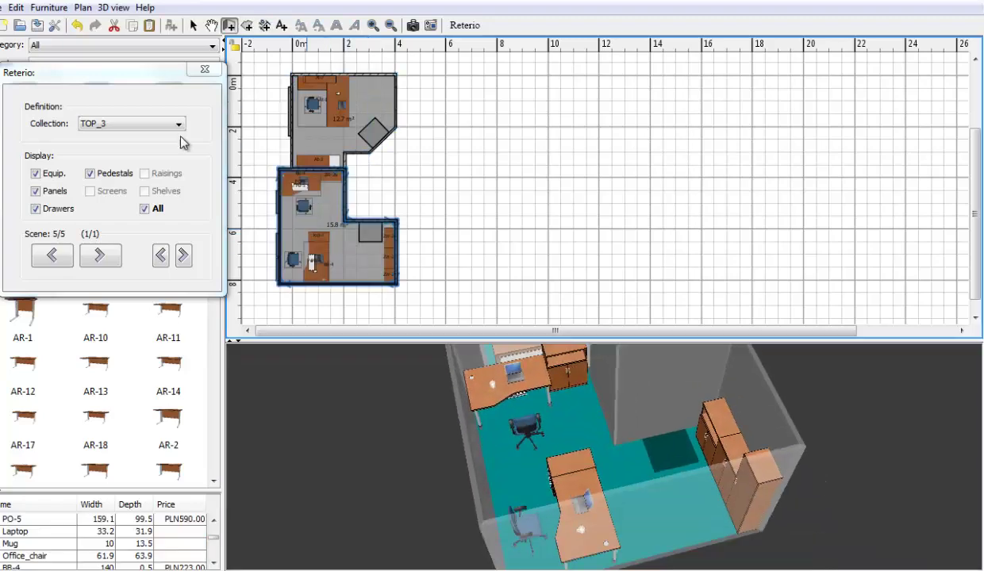
Place DODATKI doors on the diagonal wall and the bottom wall to connect the offices.
left_click_drag(147, 83, 489, 103)
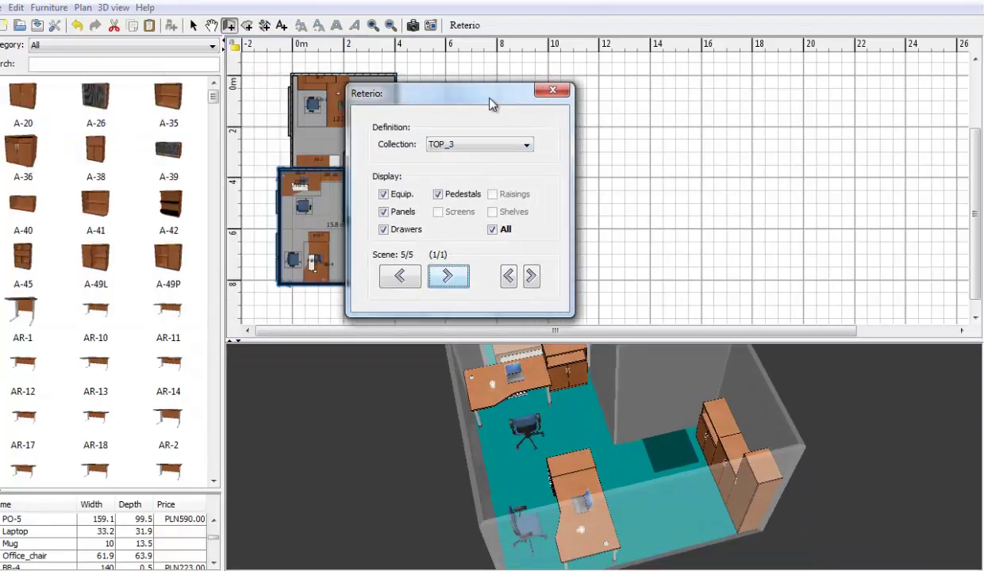
left_click(165, 45)
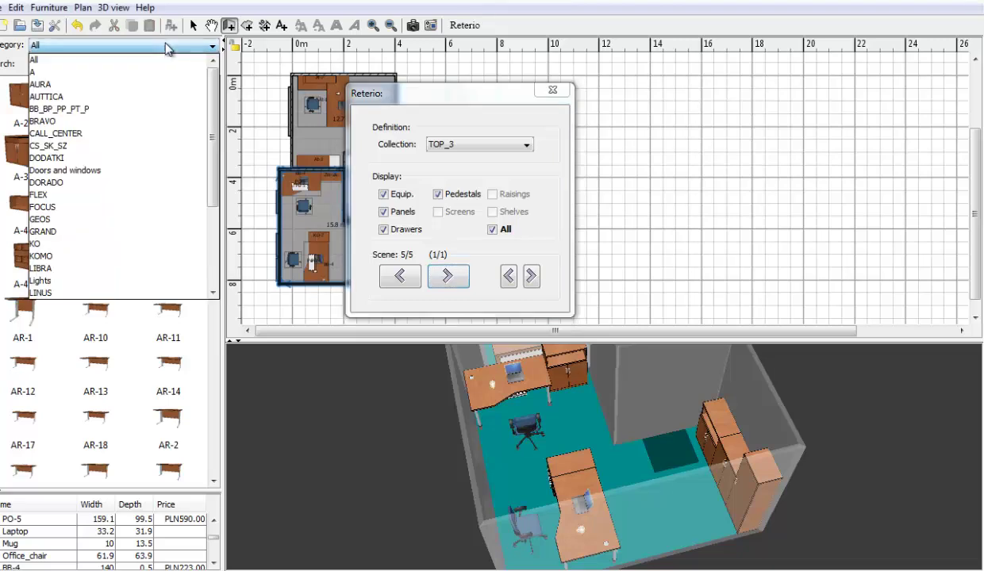
left_click(91, 157)
left_click_drag(426, 104, 596, 97)
left_click_drag(103, 99, 376, 156)
left_click_drag(107, 101, 360, 225)
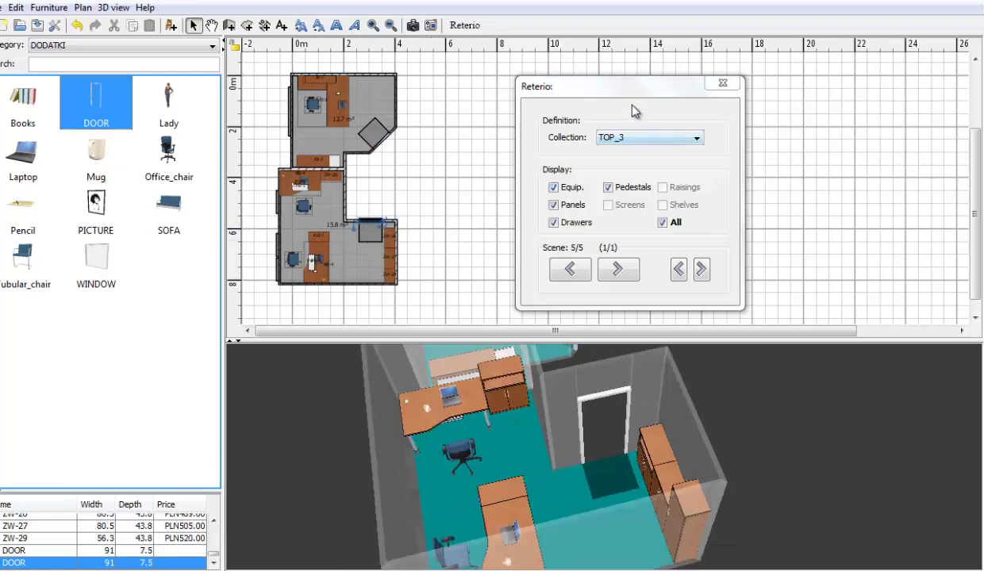
left_click_drag(632, 89, 740, 77)
Enlarge and orbit the 3D view, toggle the desk pedestals, and close the Reterio dialog.
left_click_drag(538, 416, 476, 484)
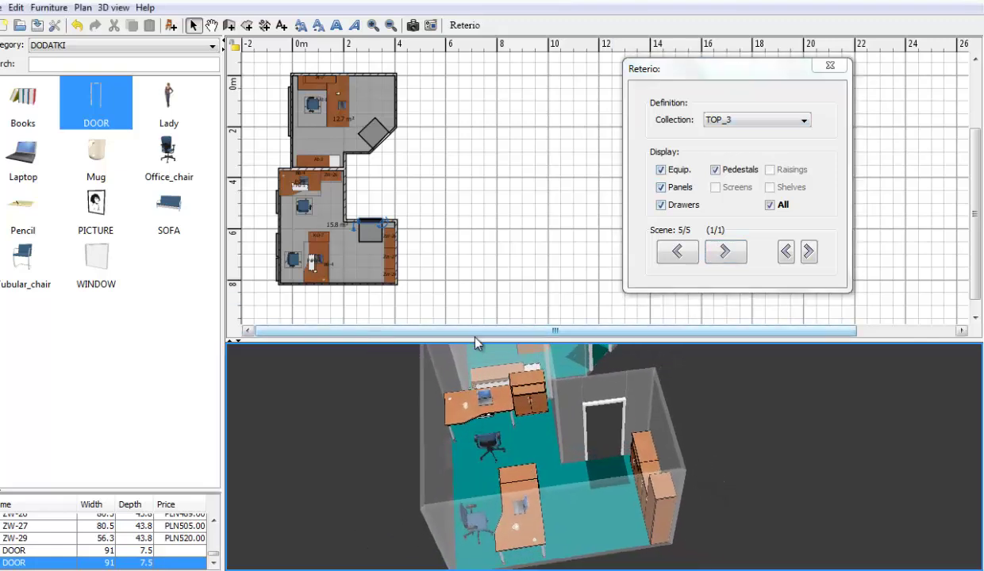
left_click_drag(460, 327, 489, 239)
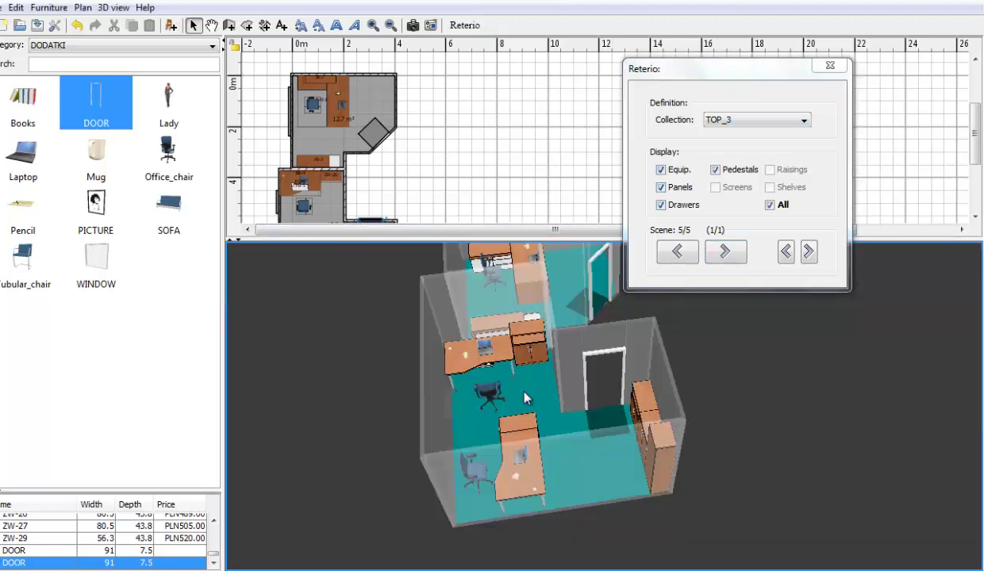
mouse_move(528, 394)
left_mouse_down()
mouse_move(617, 383)
mouse_move(507, 389)
mouse_move(496, 413)
mouse_move(524, 402)
left_mouse_up()
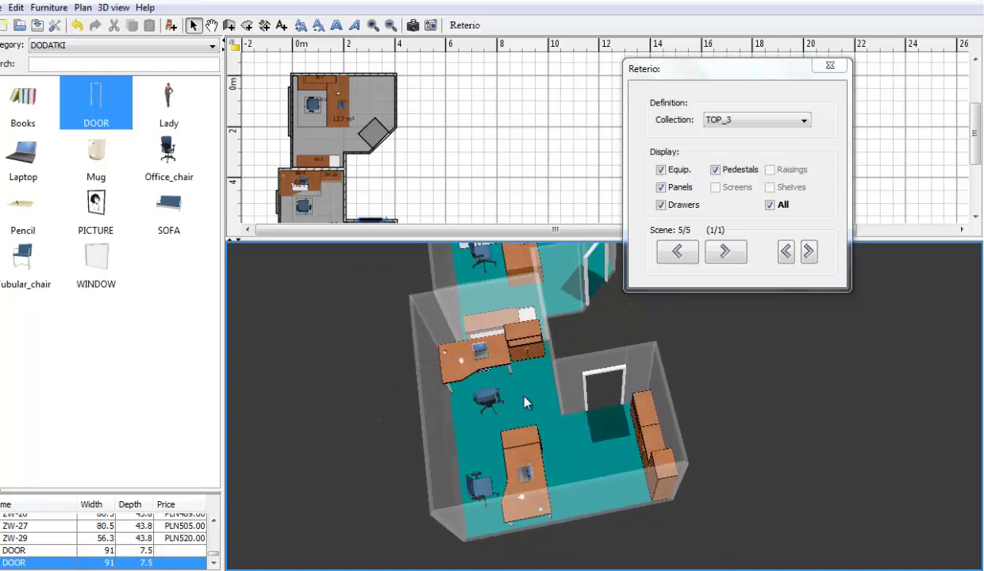
left_click(715, 170)
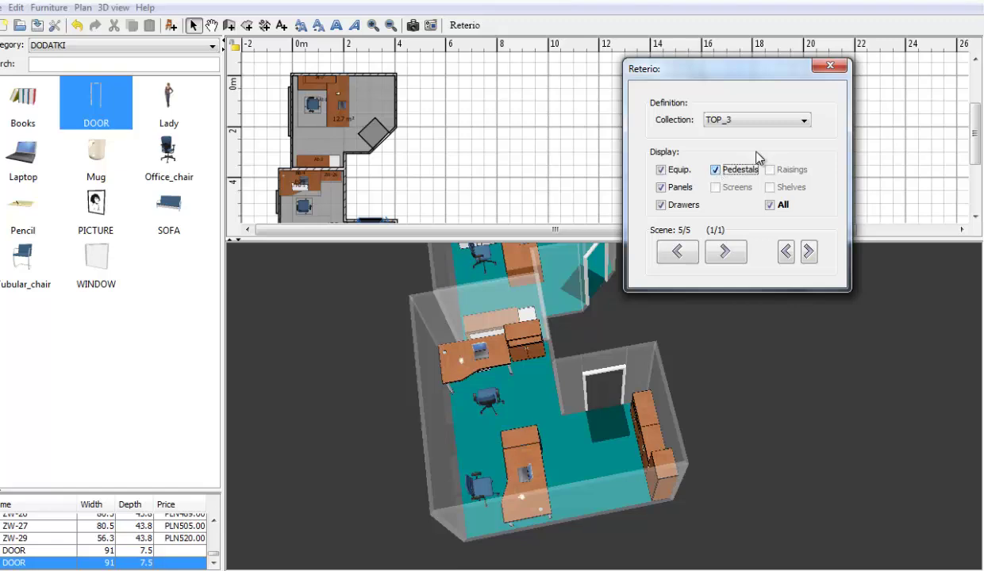
left_click(831, 66)
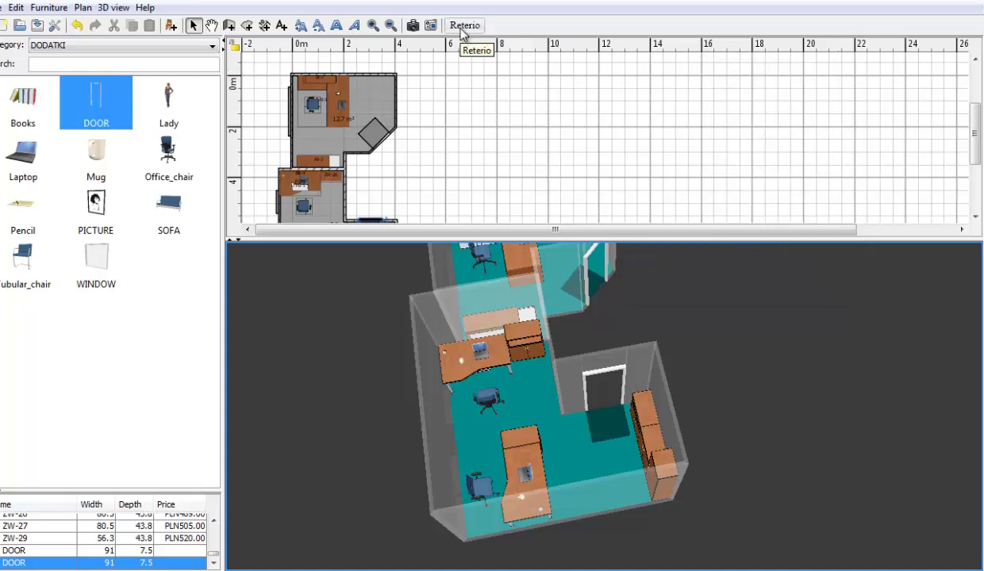
Start the wizard with the fifth room shape, five workplaces and Profi Premium wardrobes.
left_click(464, 25)
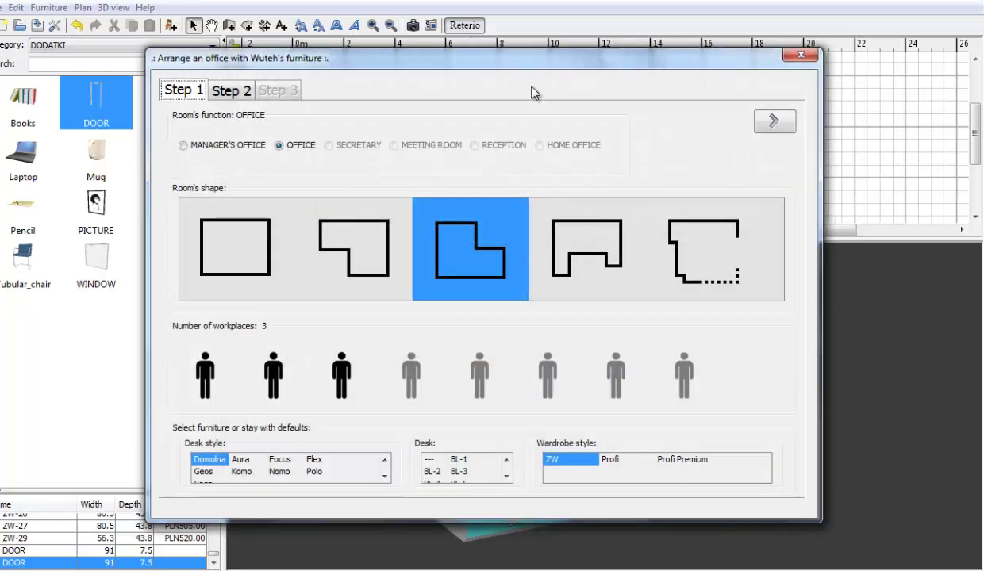
left_click(712, 243)
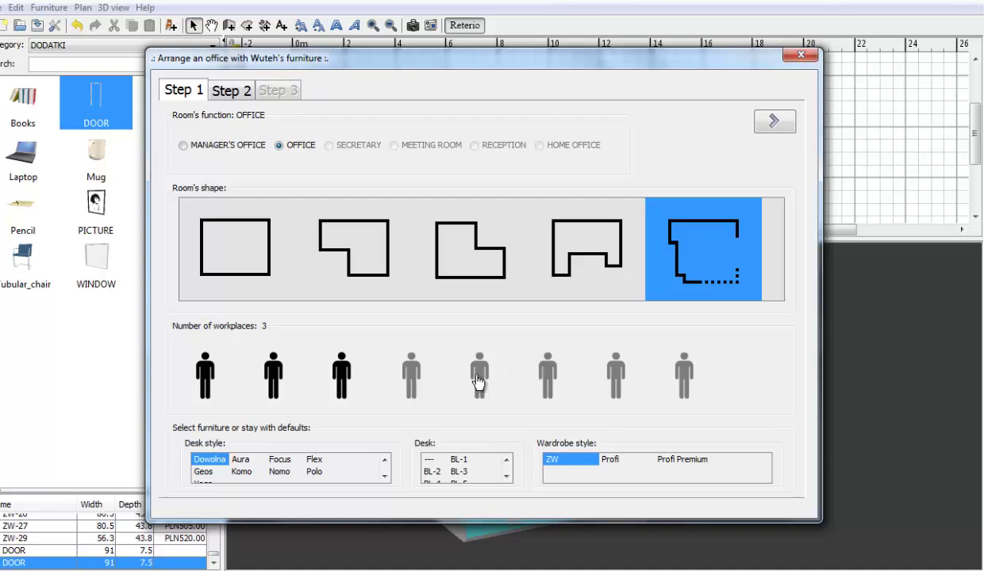
left_click(479, 383)
left_click(680, 458)
left_click(774, 127)
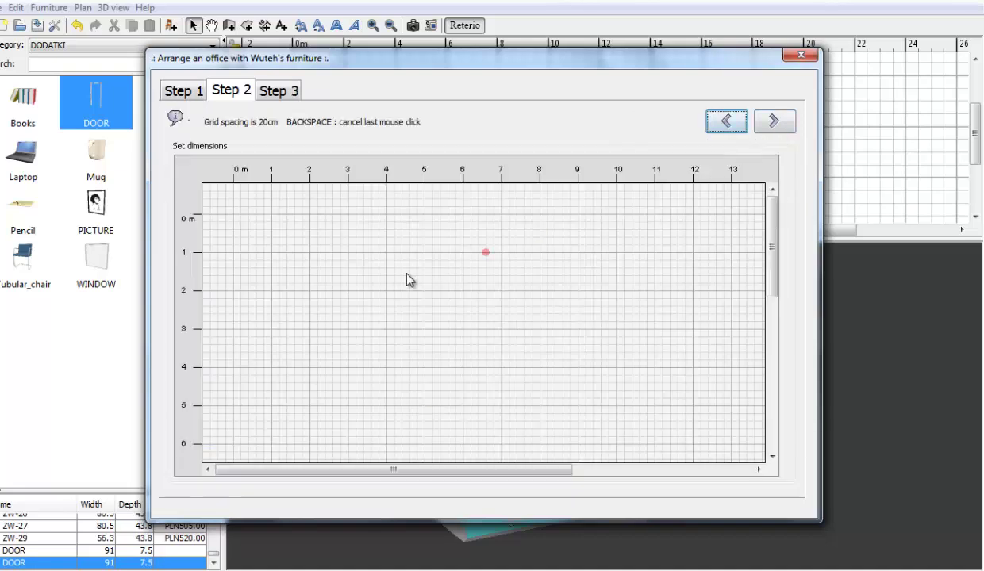
Draw the L-shaped room outline.
left_click(233, 290)
left_click(309, 290)
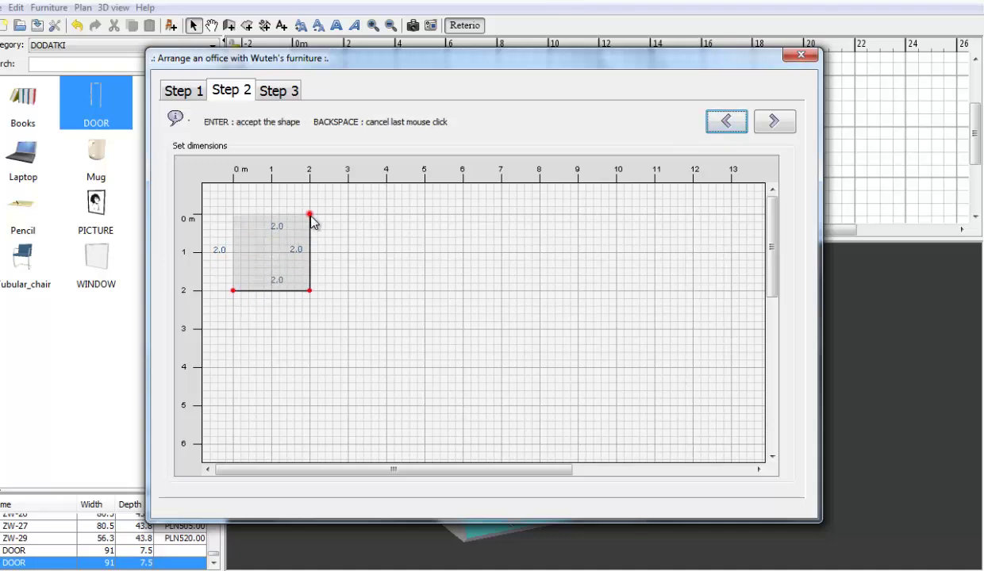
left_click(309, 213)
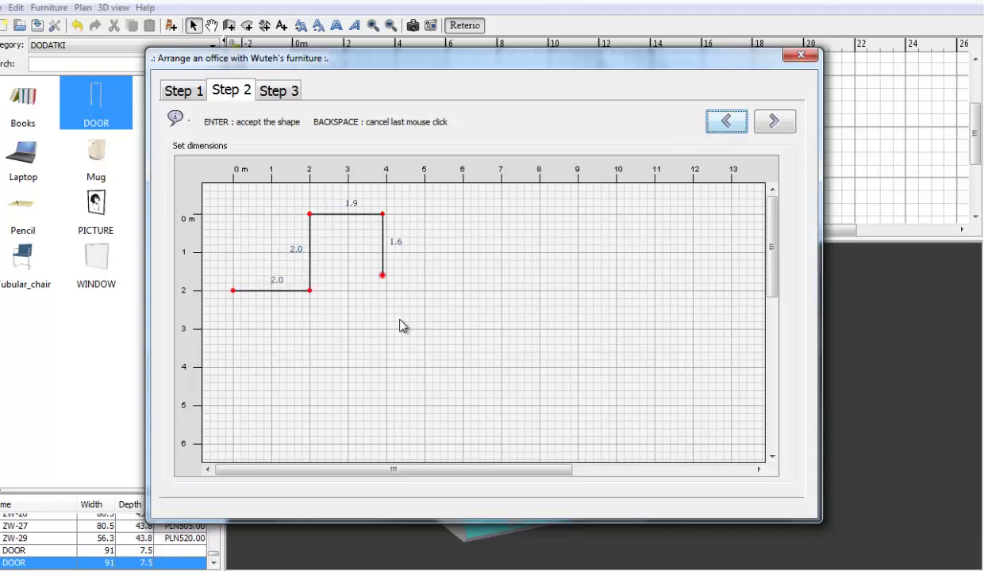
left_click(406, 394)
Add an entrance on the left wall and a window on the right wall, then generate.
left_click(770, 121)
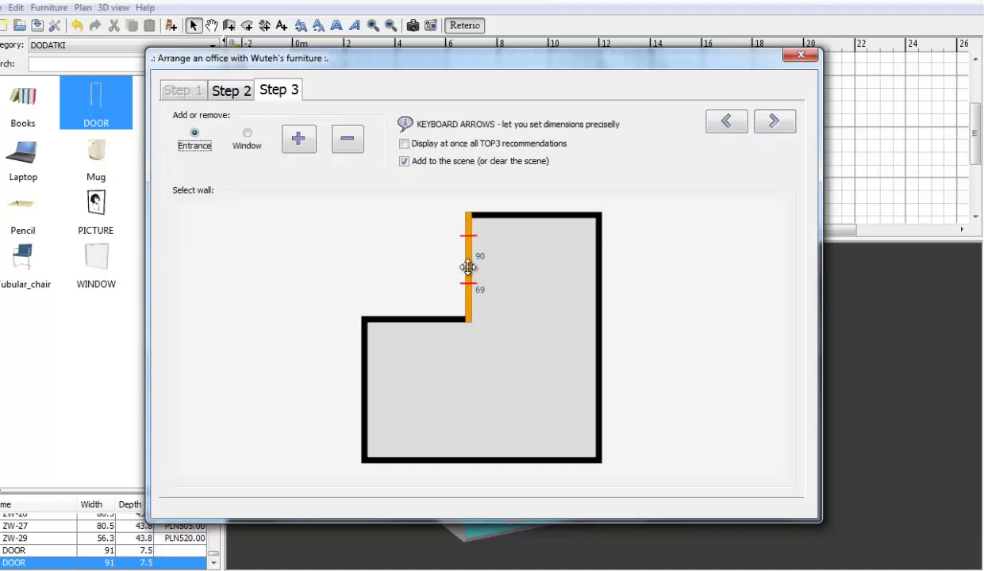
right_click(467, 266)
left_click(505, 277)
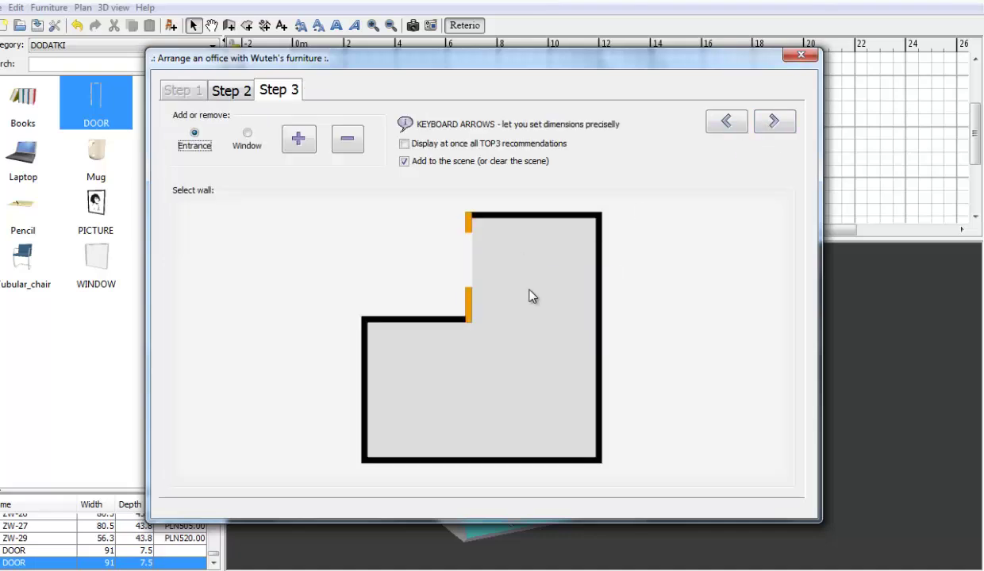
right_click(599, 295)
left_click(597, 325)
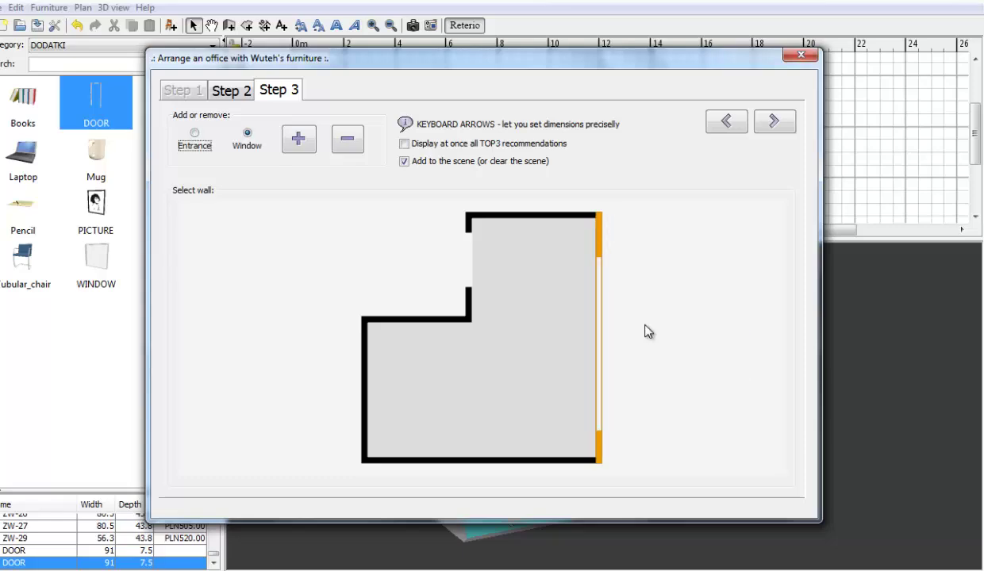
left_click(773, 123)
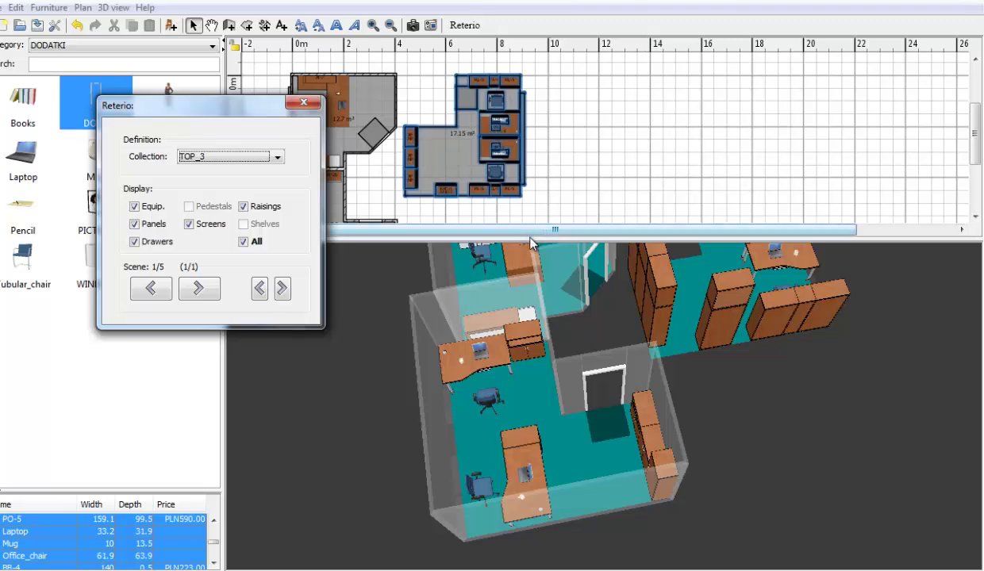
Enlarge the plan, move the new room down, and delete the right-hand office with its furniture.
left_click_drag(530, 238, 521, 334)
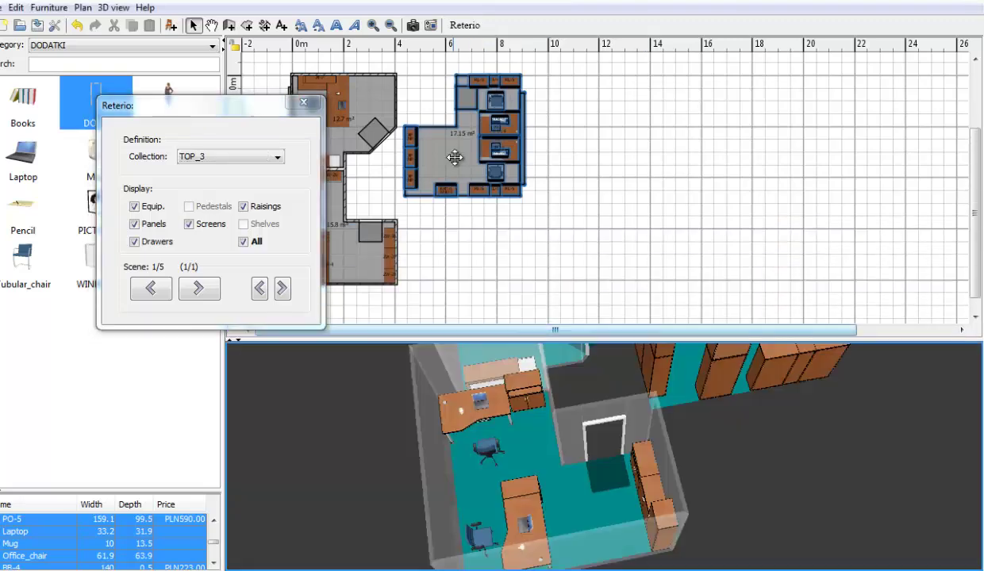
left_click_drag(456, 156, 450, 248)
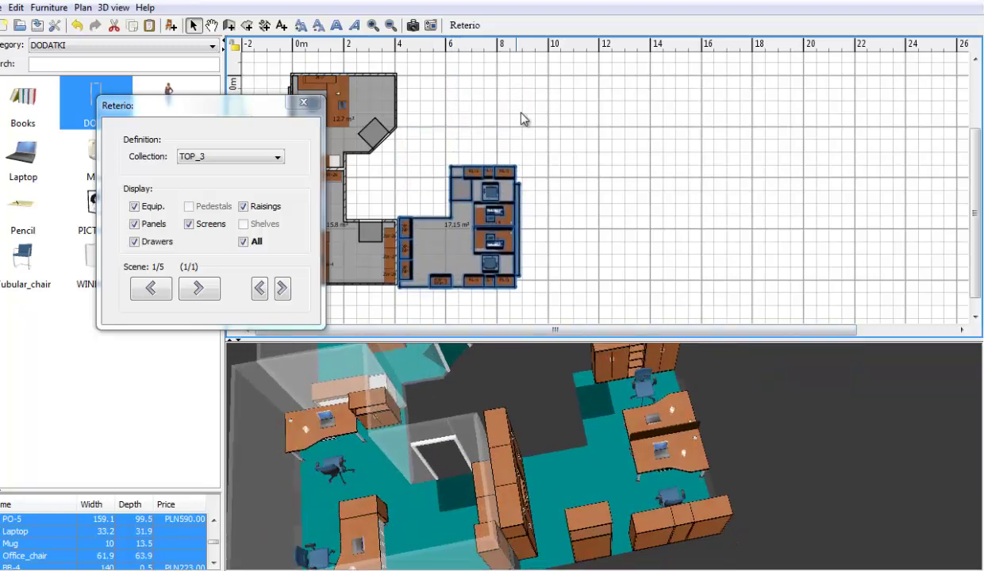
left_click(483, 210)
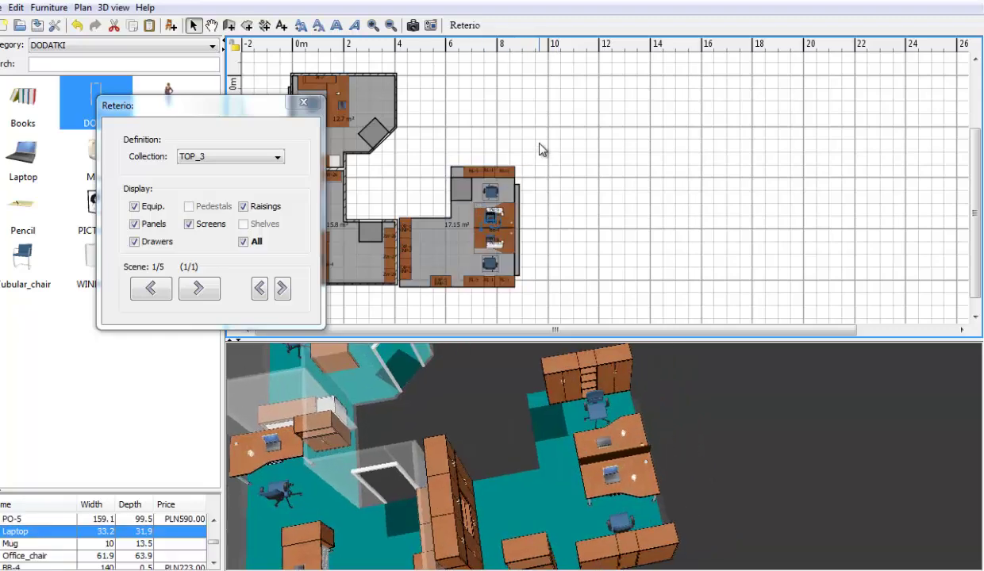
left_click_drag(539, 149, 398, 302)
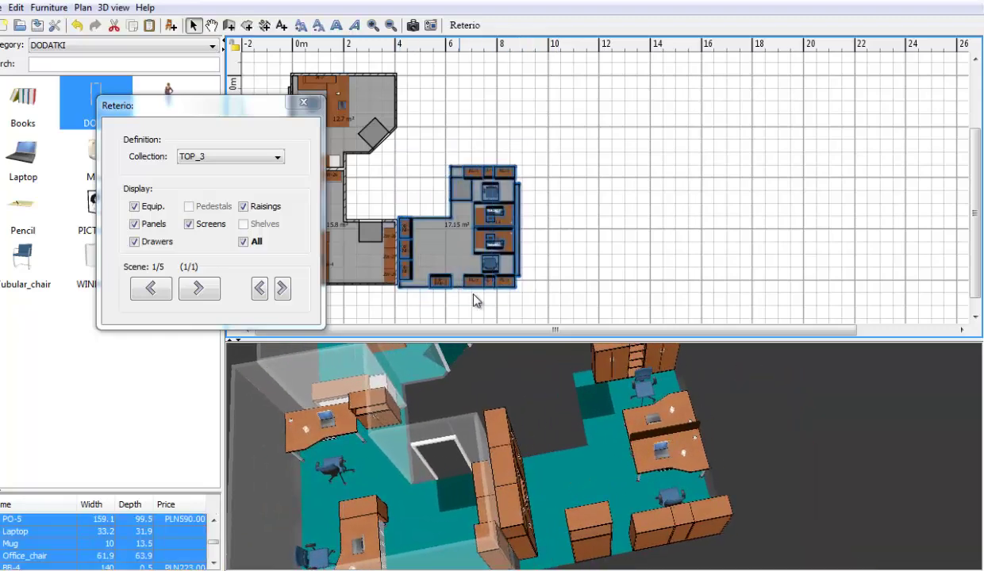
key("Delete")
Reopen the Reterio wizard and redraw the room outline as a taller L-shape.
left_click(464, 25)
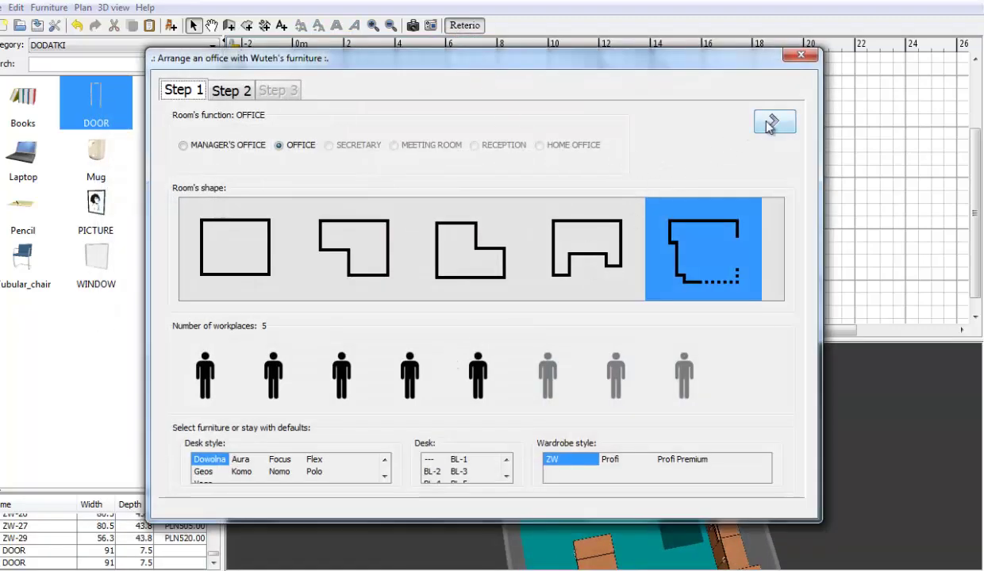
left_click(769, 124)
mouse_move(404, 369)
left_mouse_down()
mouse_move(397, 395)
mouse_move(427, 398)
left_mouse_up()
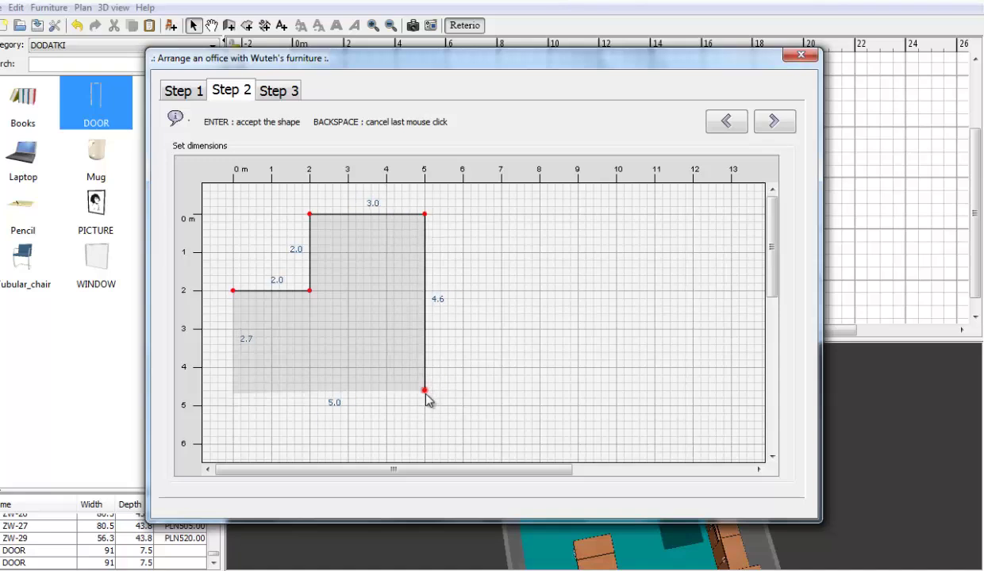
key("Escape")
left_click(235, 367)
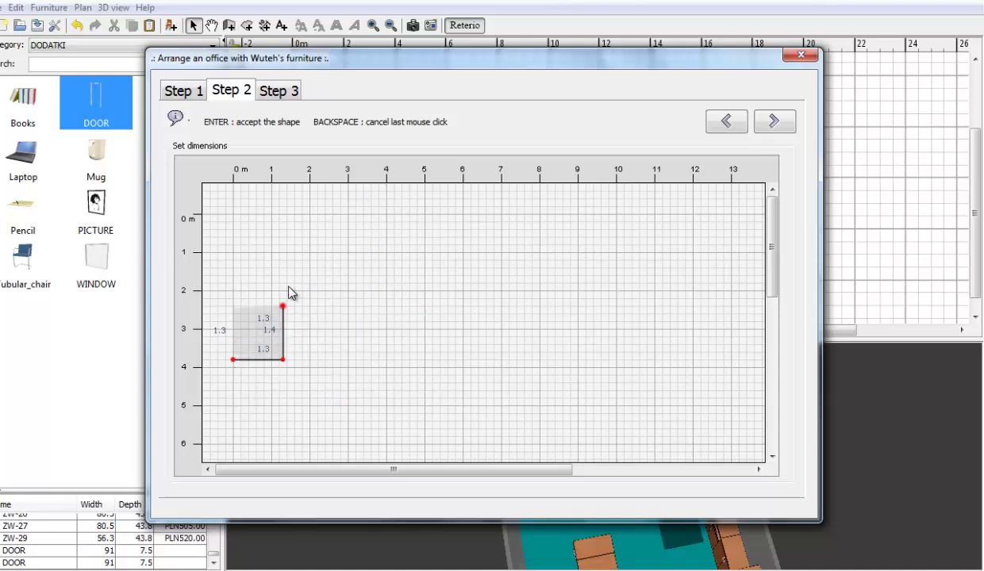
left_click(310, 215)
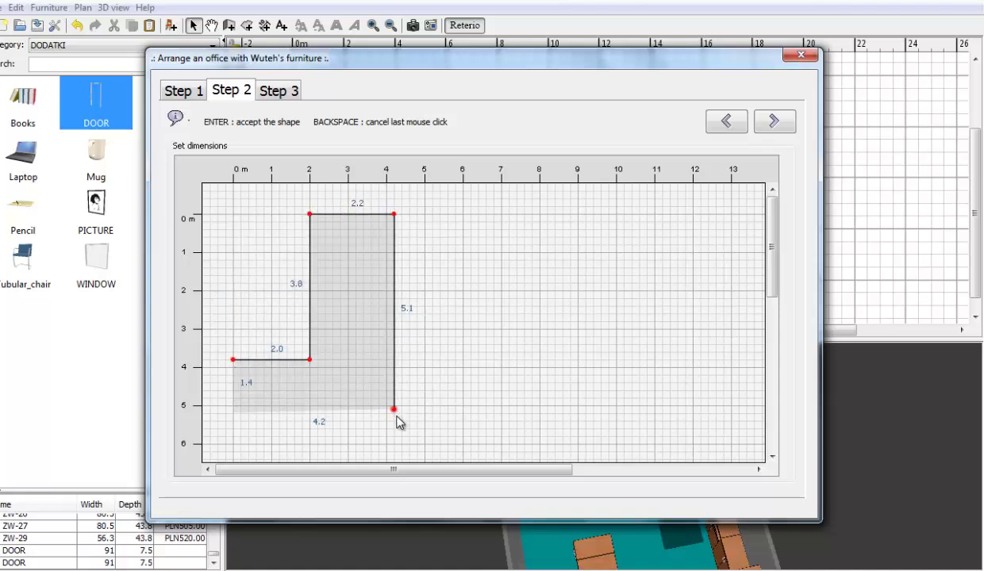
double_click(437, 433)
Add an entrance on the top wall and a window on the right wall, then generate the office.
left_click(772, 121)
right_click(408, 381)
left_click(456, 392)
right_click(593, 308)
left_click(643, 335)
left_click(774, 121)
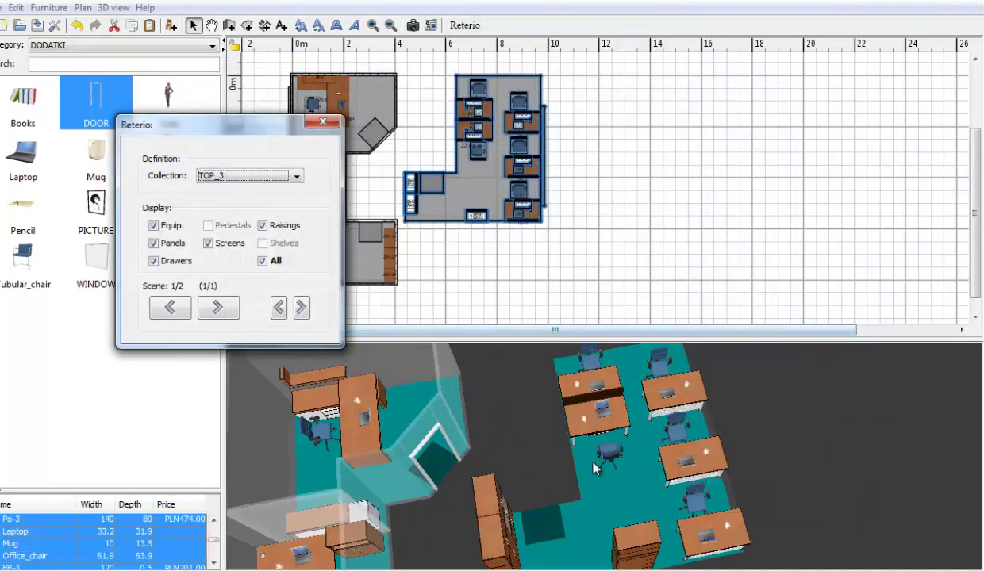
Move the five-desk L-shaped office down beside the other rooms.
left_click_drag(594, 464, 549, 461)
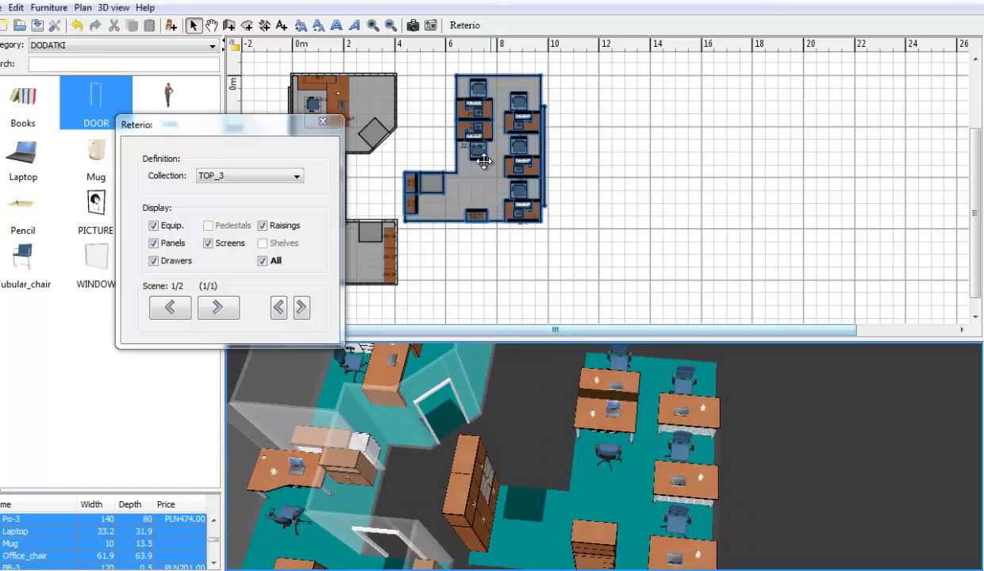
left_click_drag(478, 164, 473, 211)
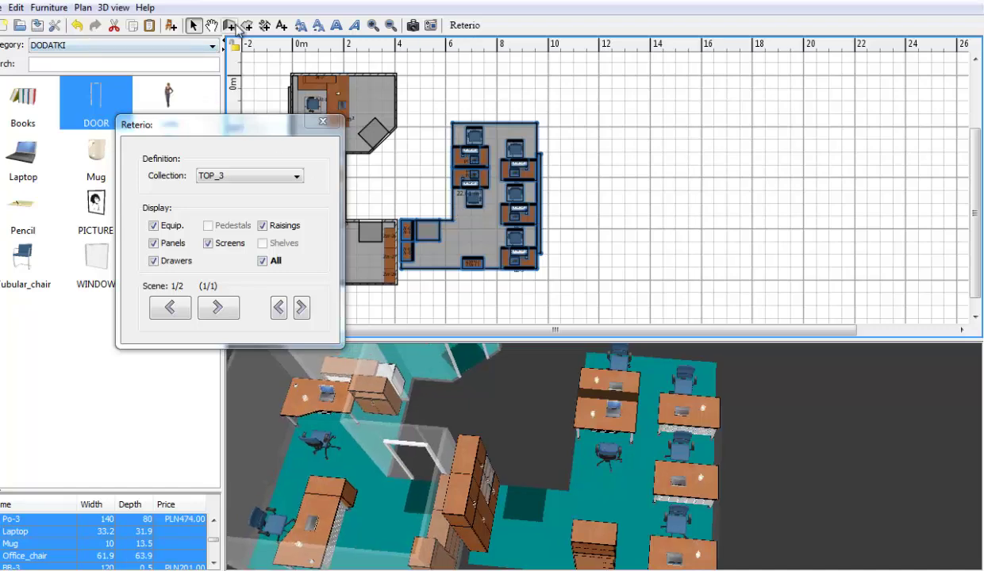
left_click(461, 226)
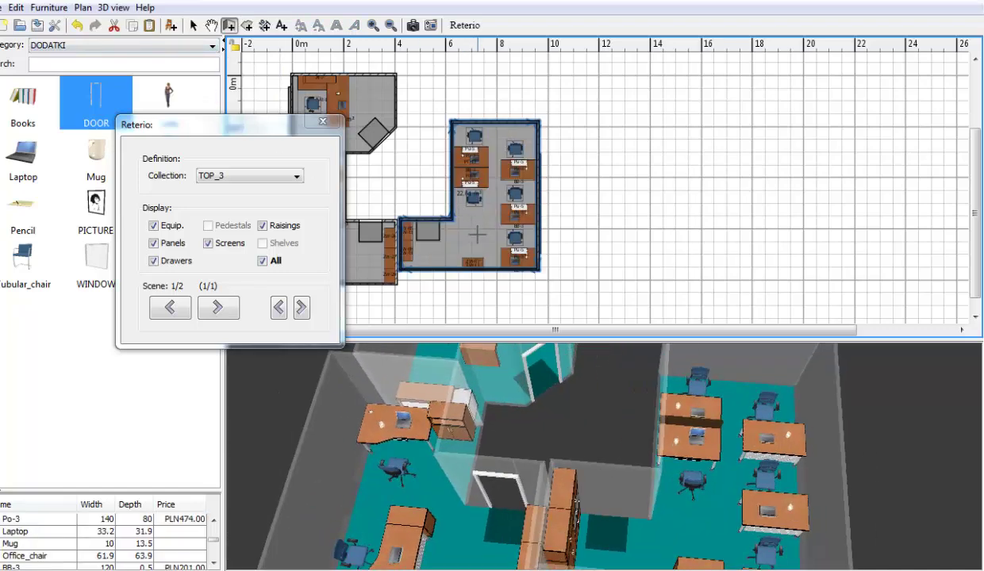
Place a catalog door in the shared wall, then orbit the maximised 3D view.
left_click_drag(91, 99, 418, 224)
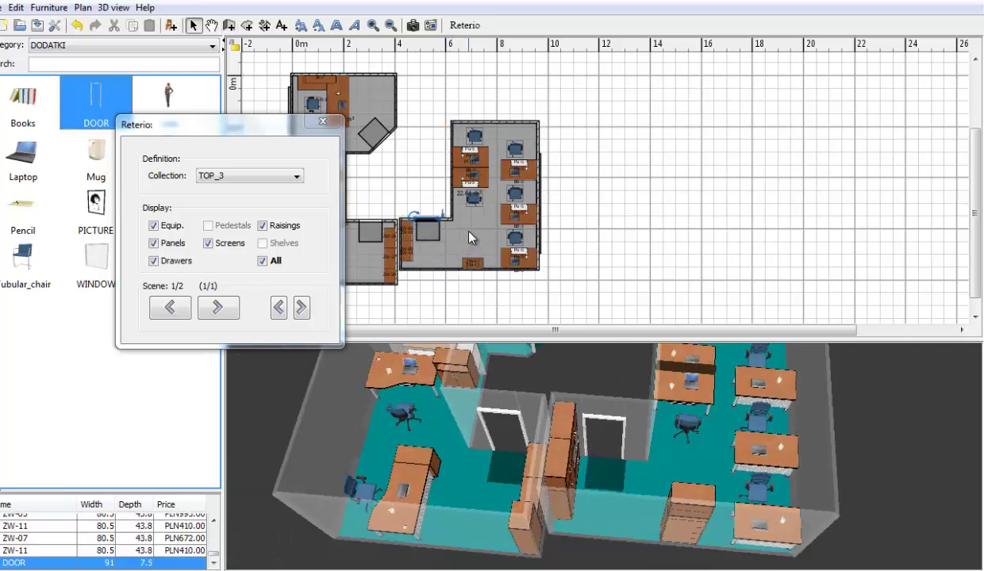
left_click(465, 229)
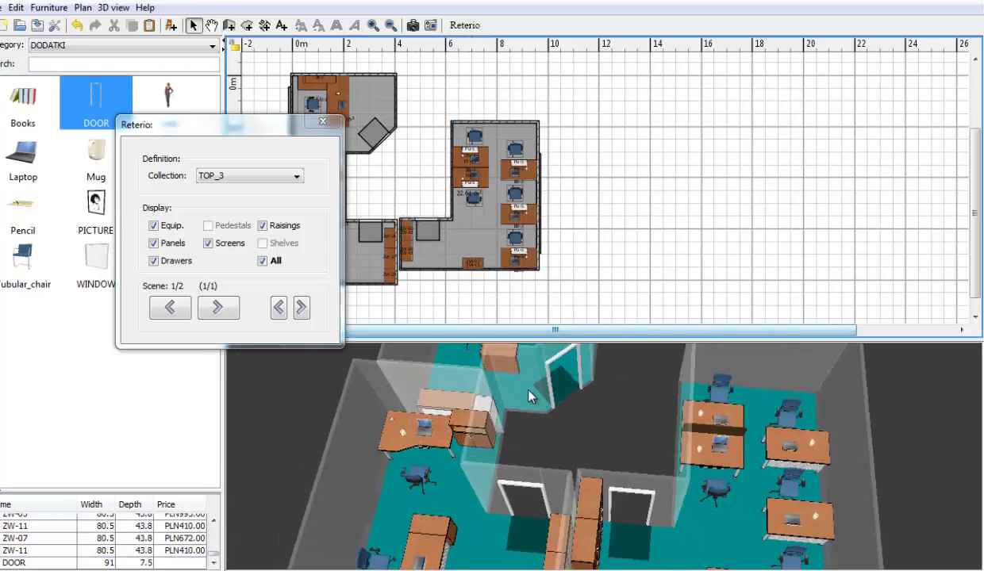
double_click(536, 409)
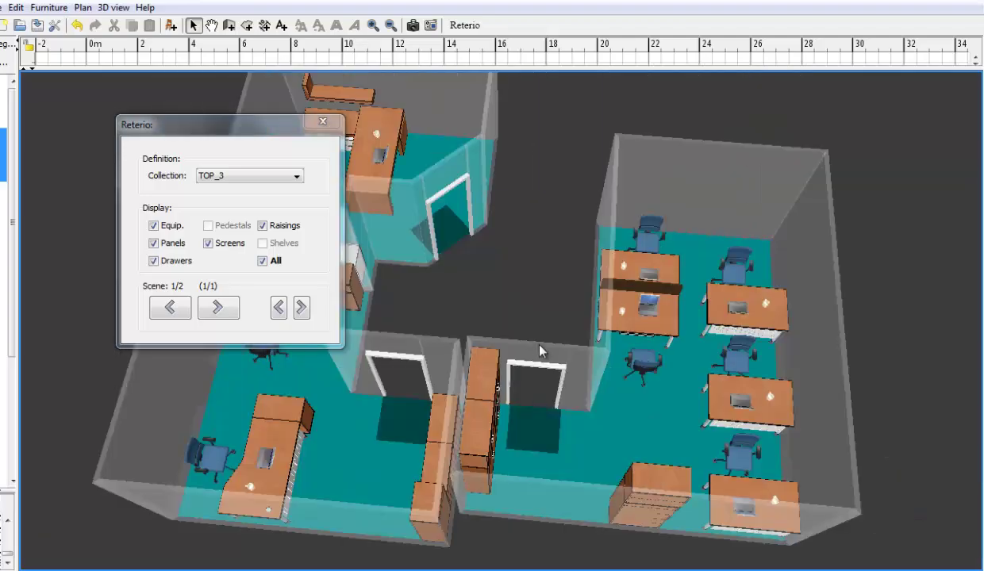
mouse_move(539, 349)
left_mouse_down()
mouse_move(455, 349)
mouse_move(496, 353)
left_mouse_up()
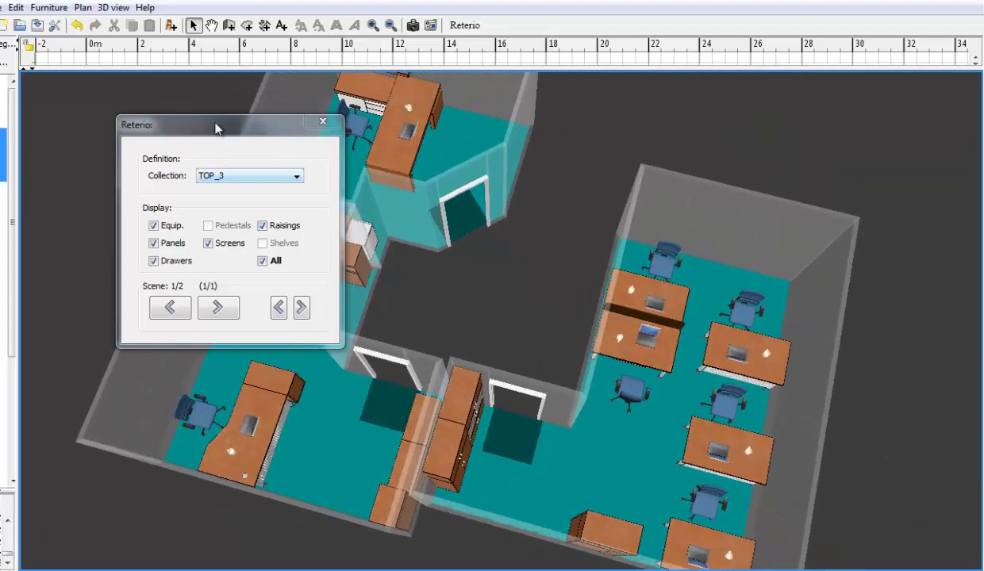